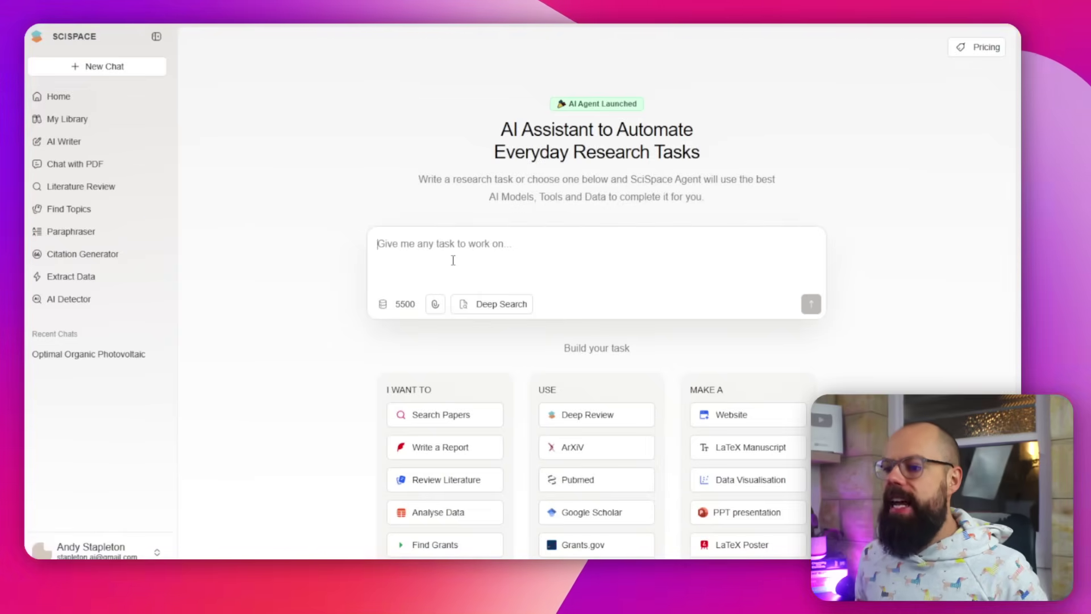
- Scroll the mindfulness extraction results, then return to Elicit's home page and its Recent projects list
{"action": "scroll", "coordinate": [453, 261], "scroll_direction": "down", "scroll_amount": 3}
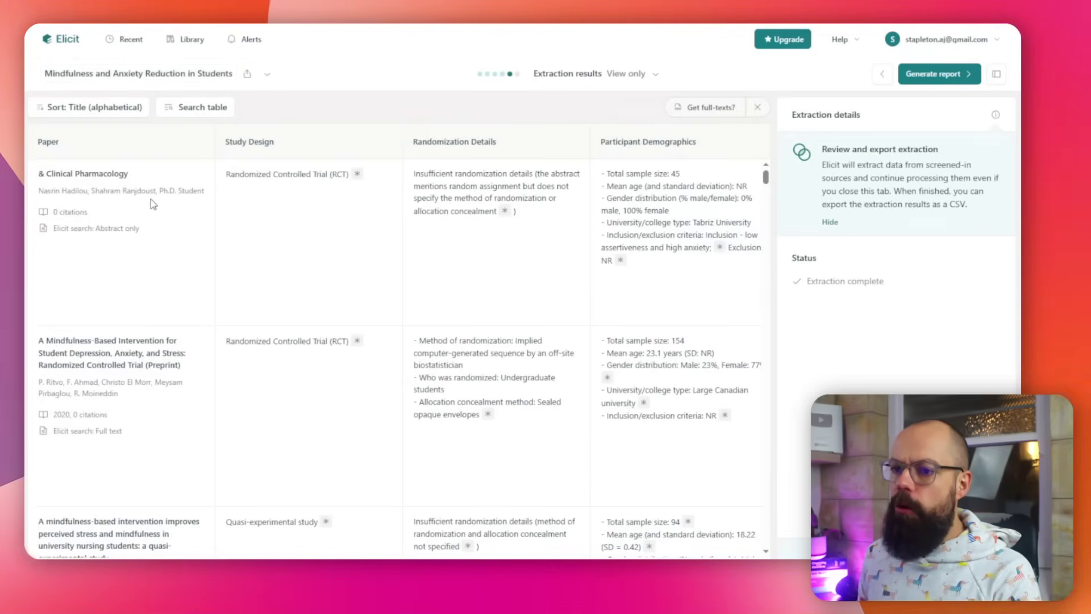
{"action": "scroll", "coordinate": [151, 199], "scroll_direction": "down", "scroll_amount": 20}
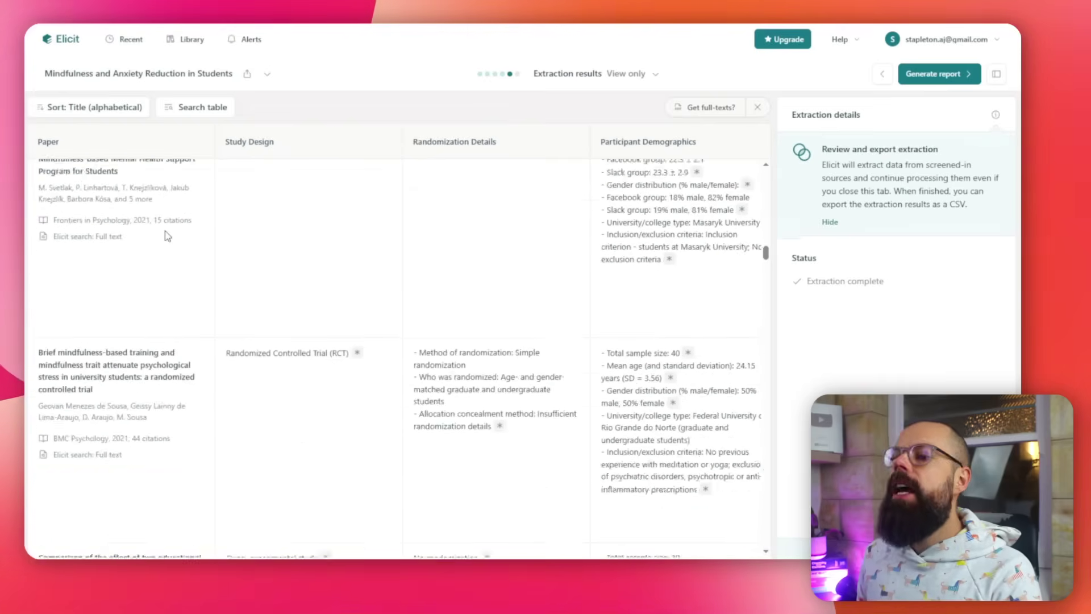
{"action": "scroll", "coordinate": [165, 236], "scroll_direction": "down", "scroll_amount": 10}
{"action": "scroll", "coordinate": [239, 246], "scroll_direction": "up", "scroll_amount": 10}
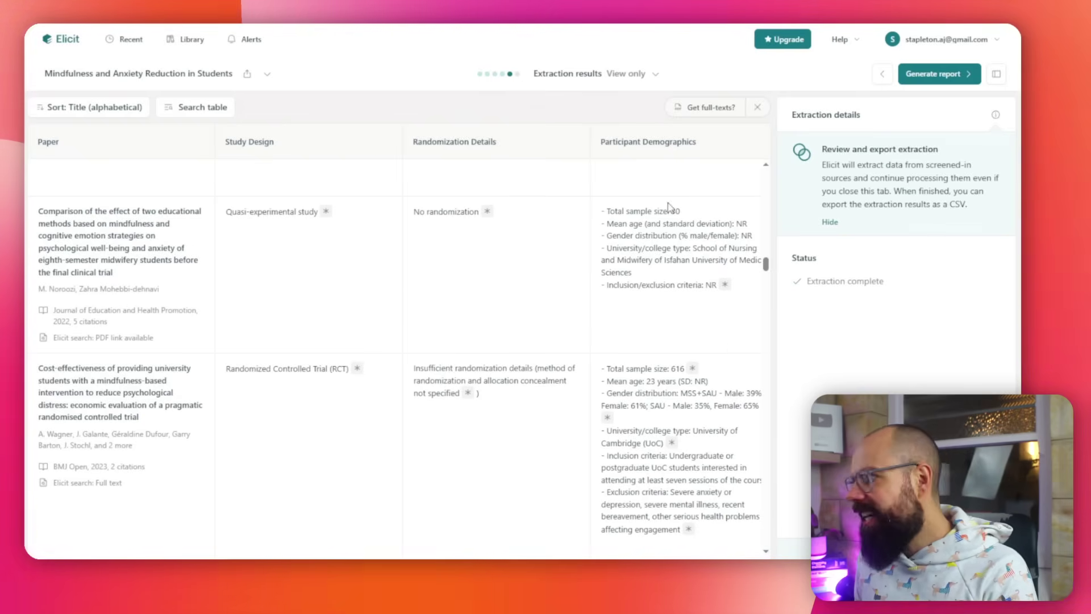
{"action": "scroll", "coordinate": [304, 307], "scroll_direction": "down", "scroll_amount": 10}
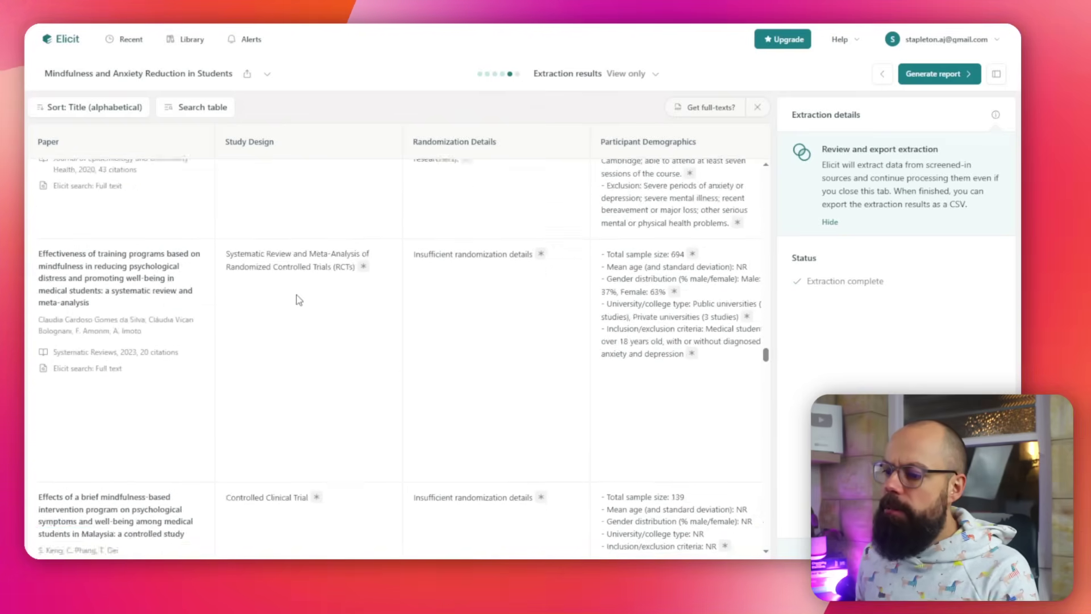
{"action": "left_click", "coordinate": [54, 45]}
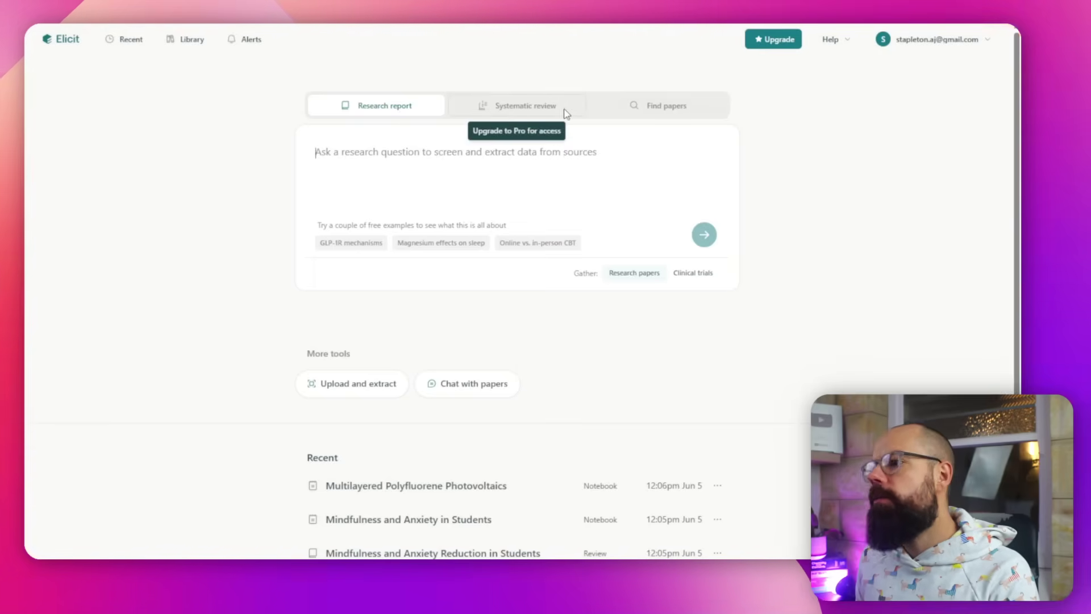
{"action": "scroll", "coordinate": [169, 255], "scroll_direction": "down", "scroll_amount": 4}
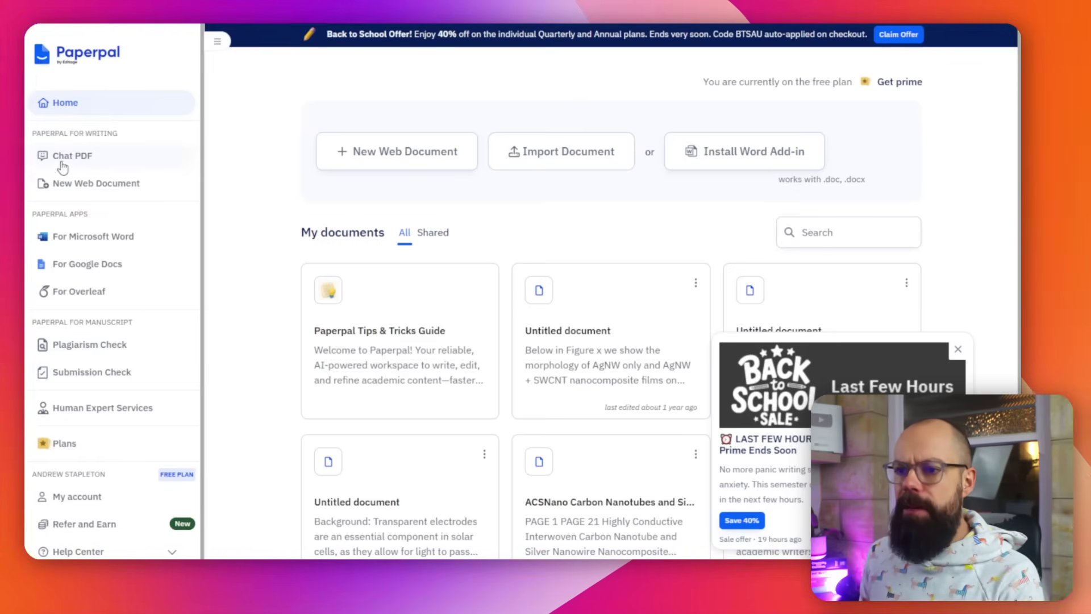
- Create a new blank web document in Paperpal and show the Write AI suggestions panel beside it
{"action": "scroll", "coordinate": [293, 322], "scroll_direction": "down", "scroll_amount": 1}
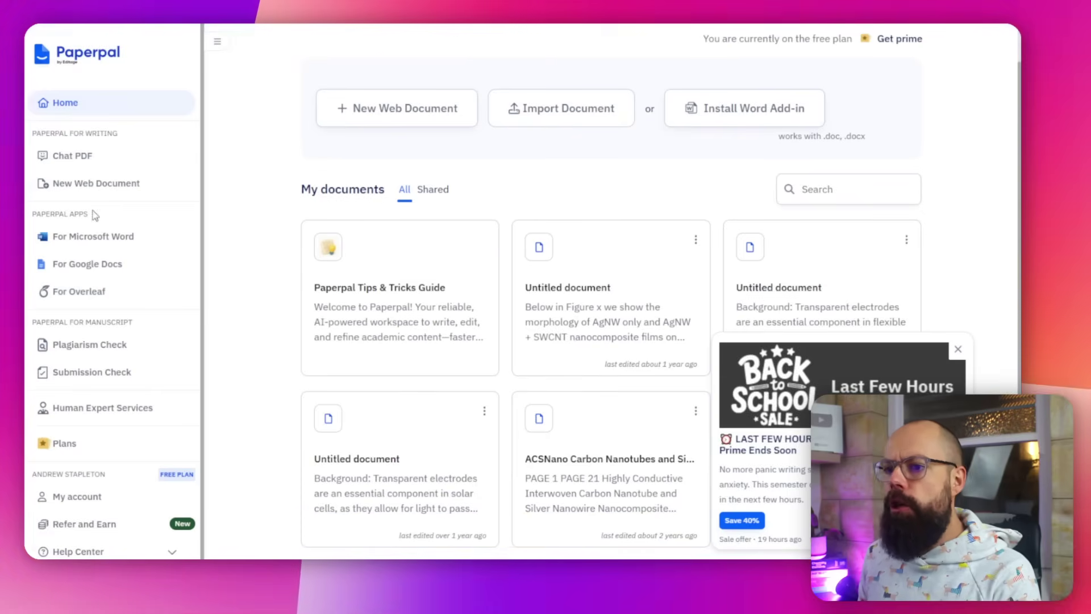
{"action": "left_click", "coordinate": [77, 184]}
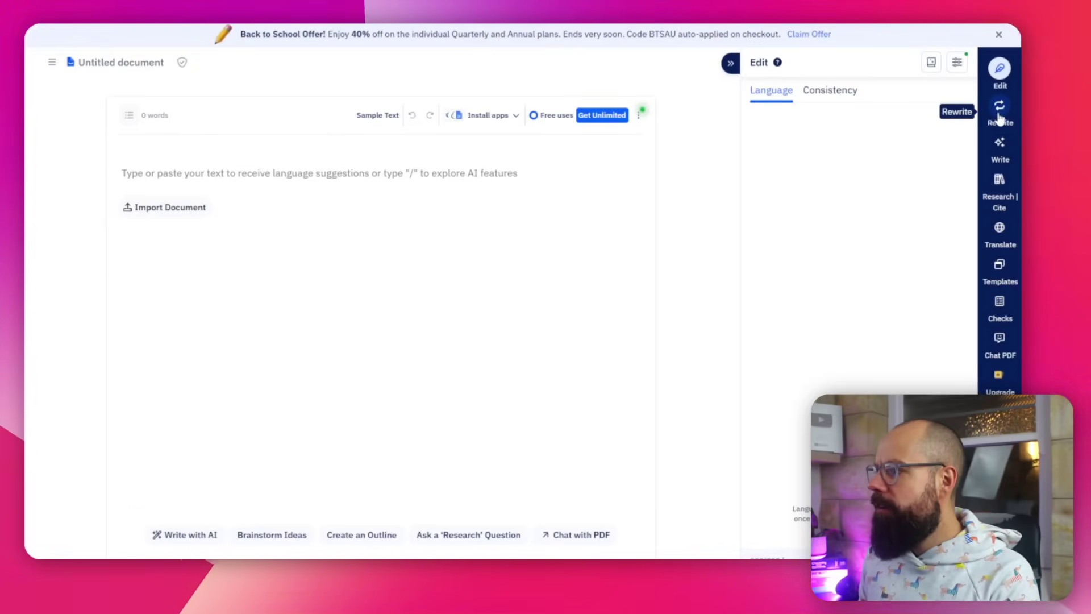
{"action": "left_click", "coordinate": [1001, 144]}
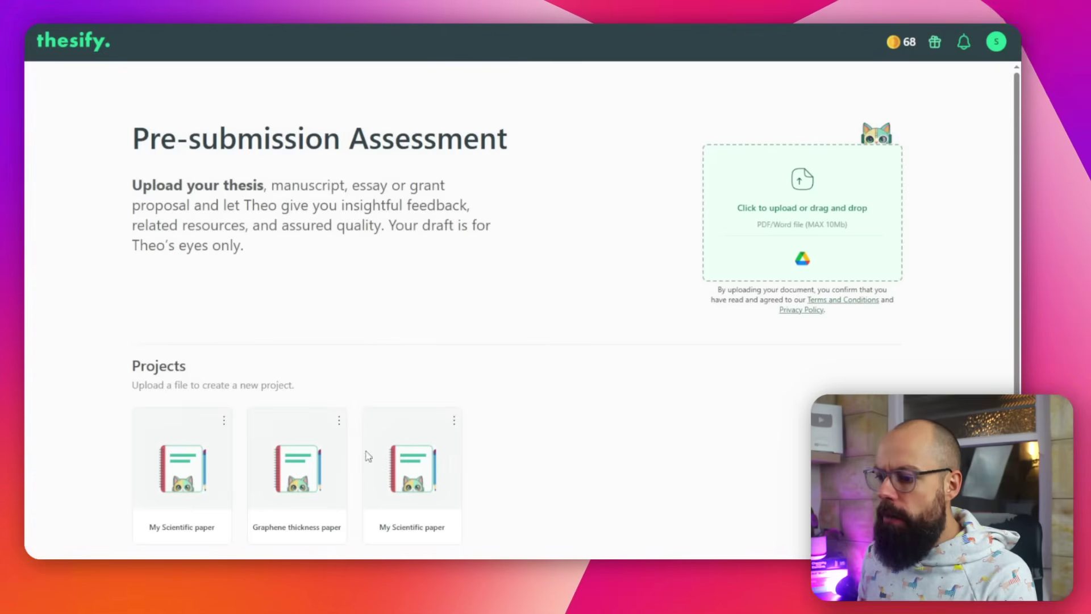
- Open the My Scientific paper project and expand its Purpose feedback score
{"action": "left_click", "coordinate": [396, 457]}
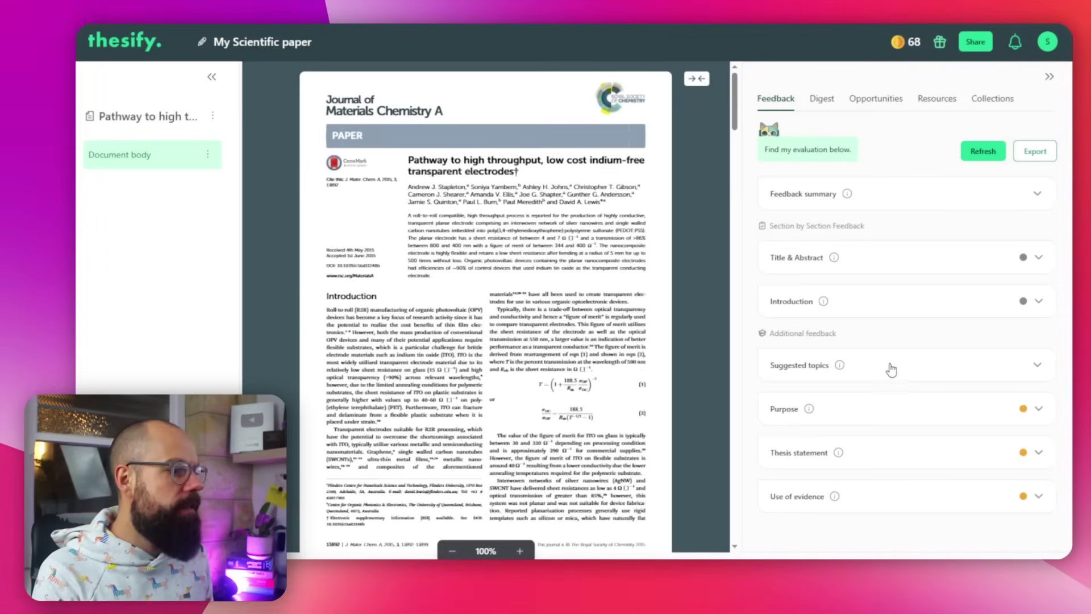
{"action": "left_click", "coordinate": [944, 415]}
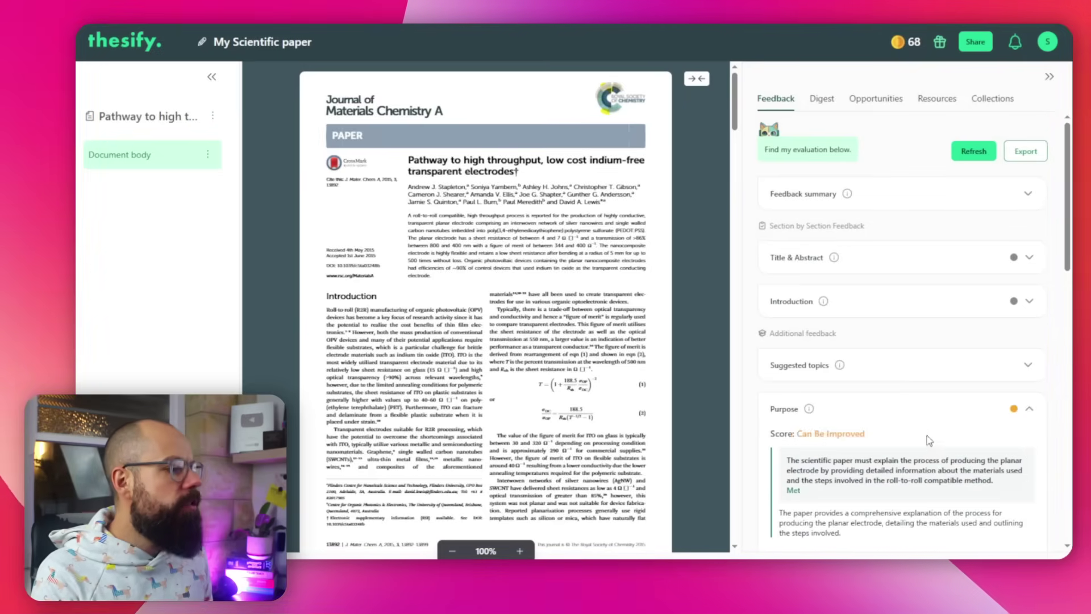
{"action": "scroll", "coordinate": [887, 409], "scroll_direction": "down", "scroll_amount": 4}
{"action": "left_click_drag", "start_coordinate": [825, 230], "coordinate": [547, 331]}
{"action": "scroll", "coordinate": [910, 398], "scroll_direction": "up", "scroll_amount": 3}
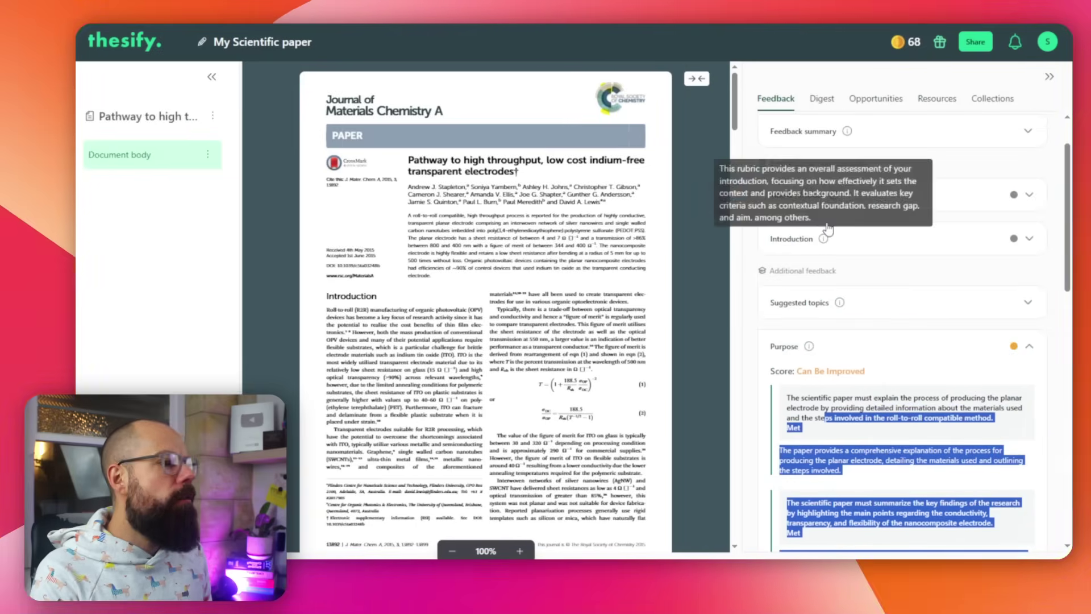
- Browse the paper's Digest, Opportunities, Resources and Collections views
{"action": "left_click", "coordinate": [821, 100]}
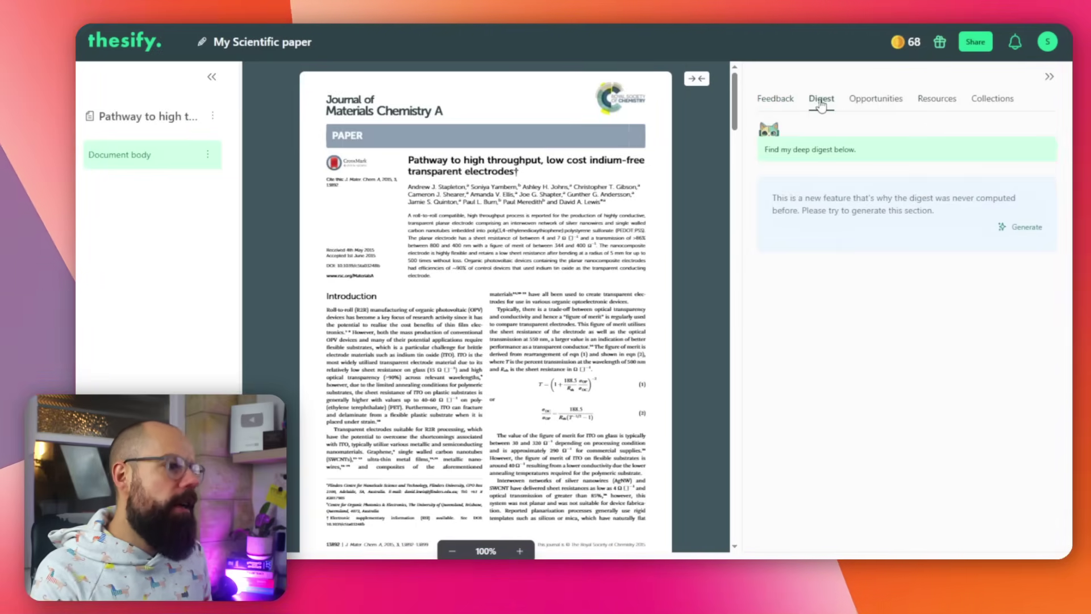
{"action": "left_click", "coordinate": [875, 101]}
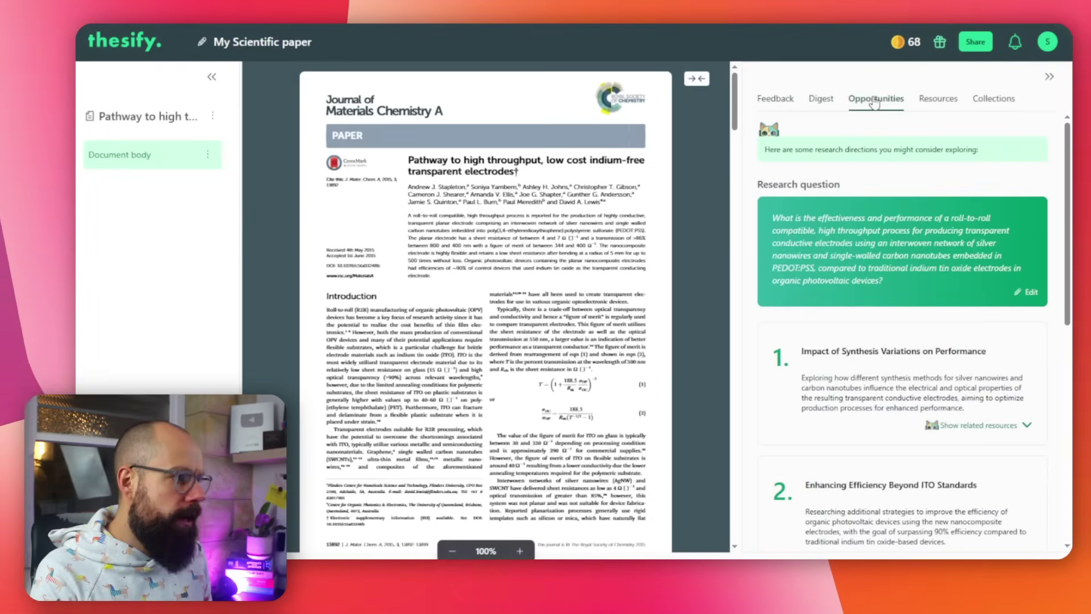
{"action": "left_click", "coordinate": [932, 102]}
{"action": "left_click", "coordinate": [991, 100]}
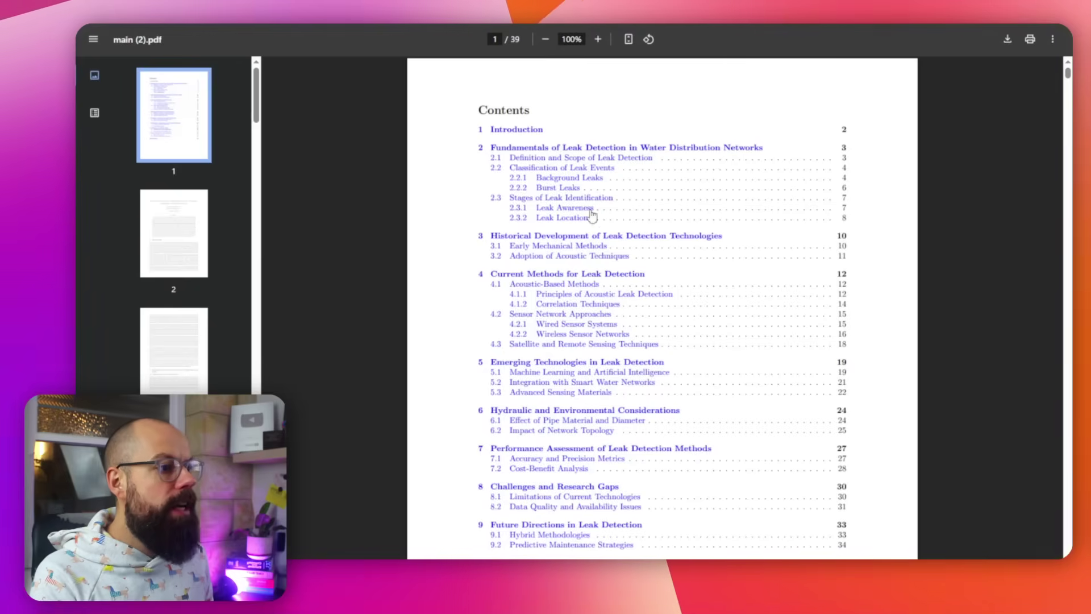
{"action": "scroll", "coordinate": [591, 213], "scroll_direction": "down", "scroll_amount": 20}
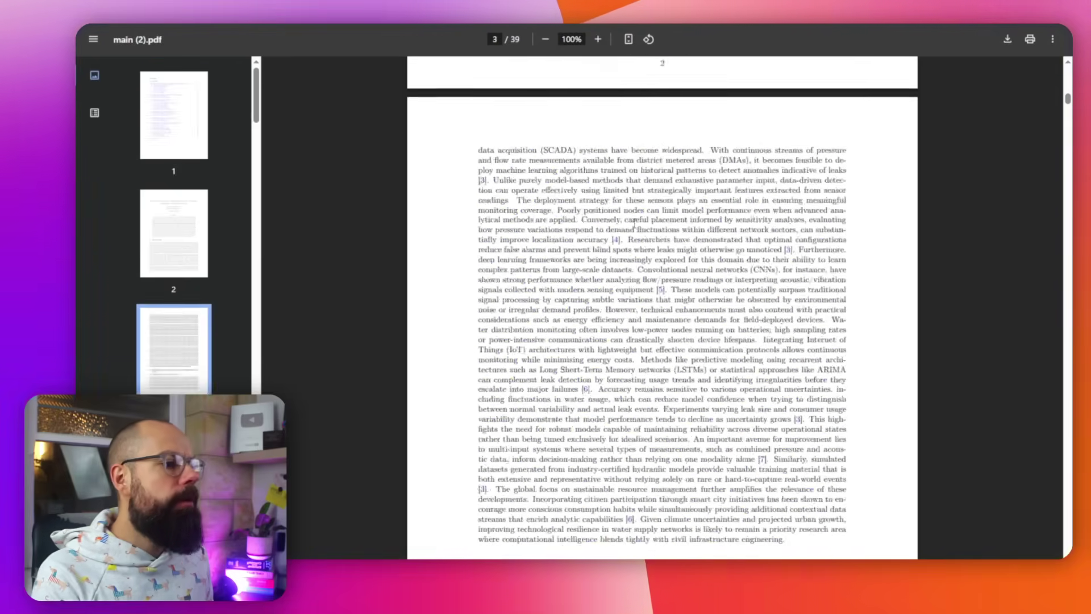
{"action": "scroll", "coordinate": [638, 223], "scroll_direction": "down", "scroll_amount": 14}
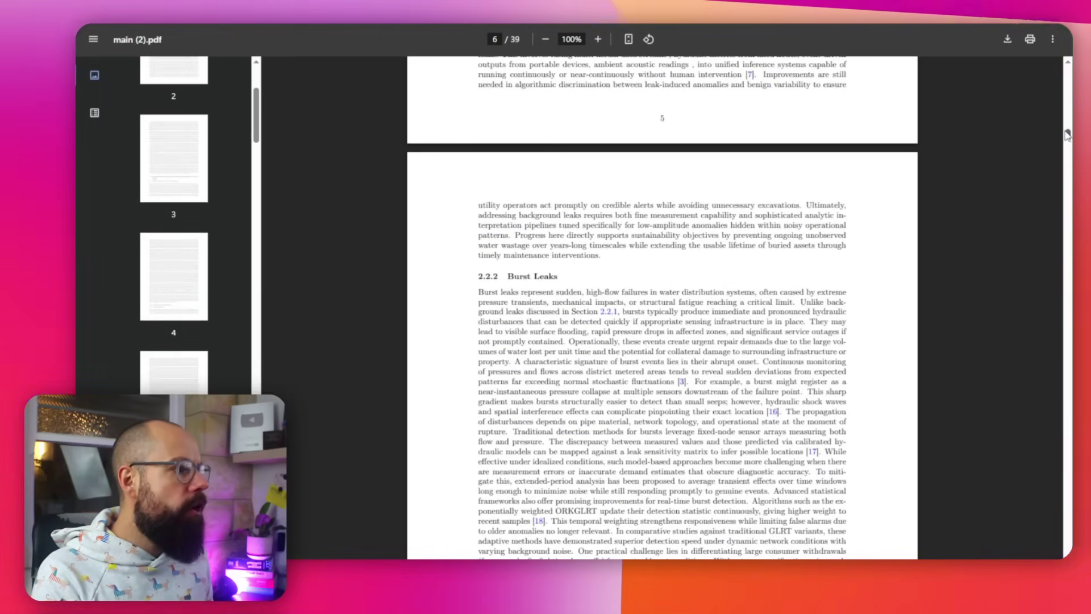
{"action": "left_click_drag", "start_coordinate": [1069, 136], "coordinate": [1058, 351]}
{"action": "scroll", "coordinate": [766, 283], "scroll_direction": "up", "scroll_amount": 20}
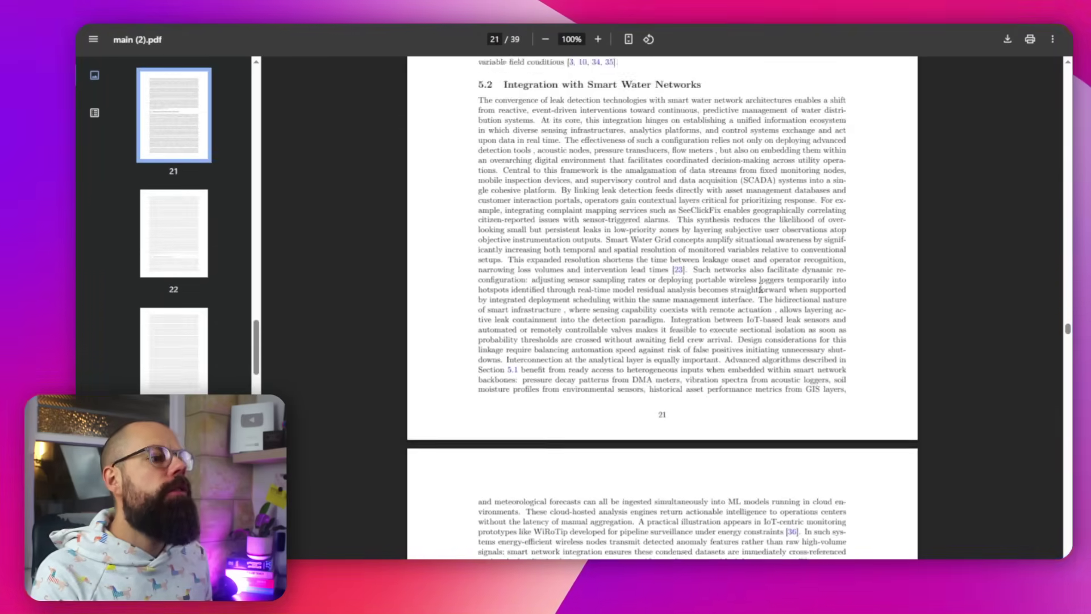
{"action": "scroll", "coordinate": [762, 294], "scroll_direction": "up", "scroll_amount": 20}
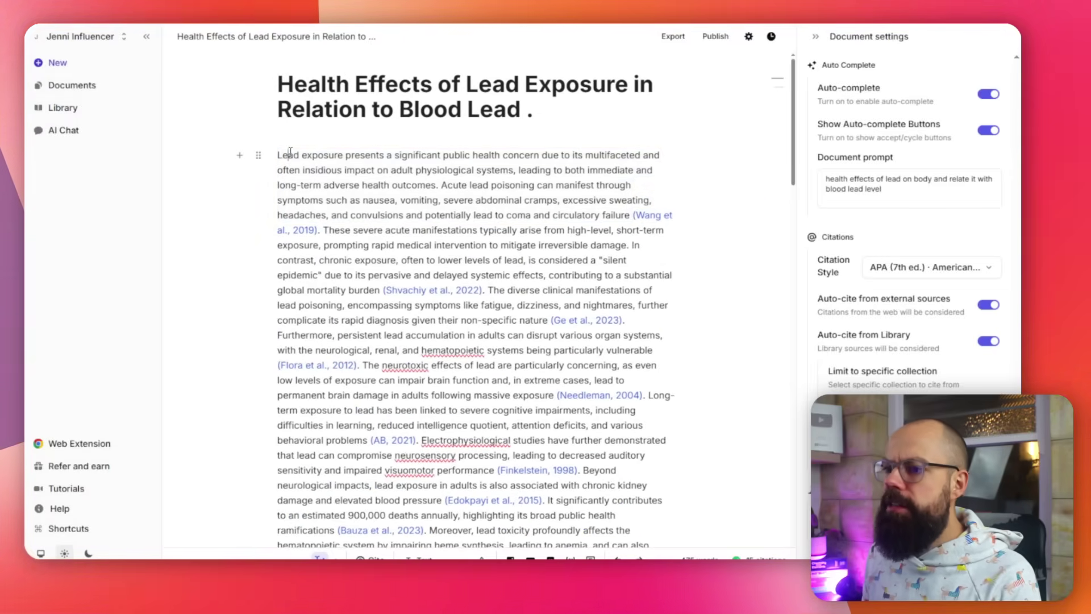
- Hide Document settings and accept the AI paragraph on lead's neurotoxic effects at the article's end
{"action": "scroll", "coordinate": [645, 218], "scroll_direction": "down", "scroll_amount": 20}
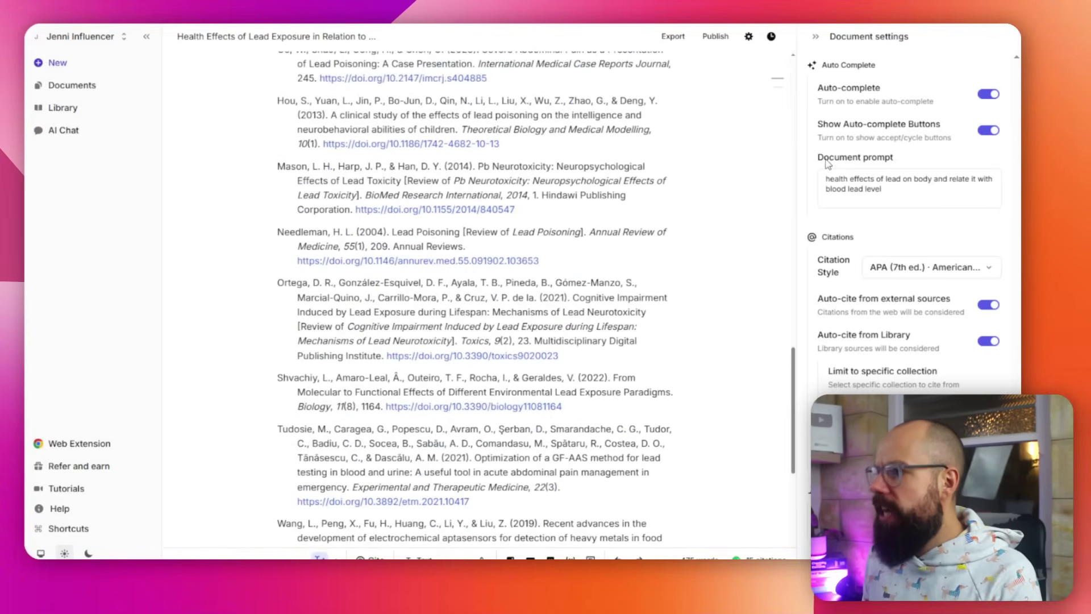
{"action": "left_click", "coordinate": [816, 36]}
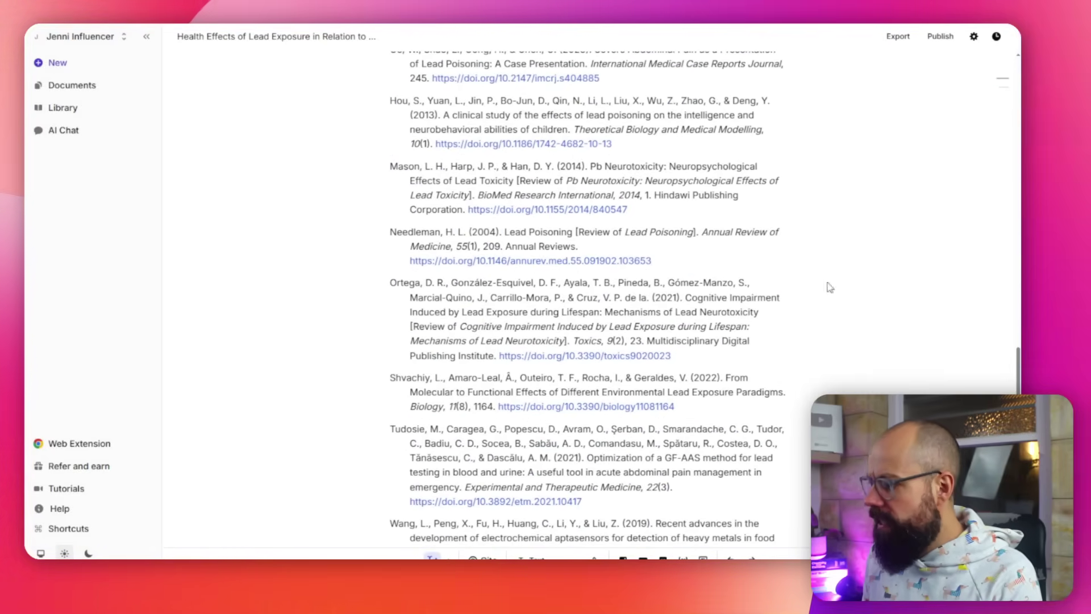
{"action": "scroll", "coordinate": [510, 284], "scroll_direction": "down", "scroll_amount": 7}
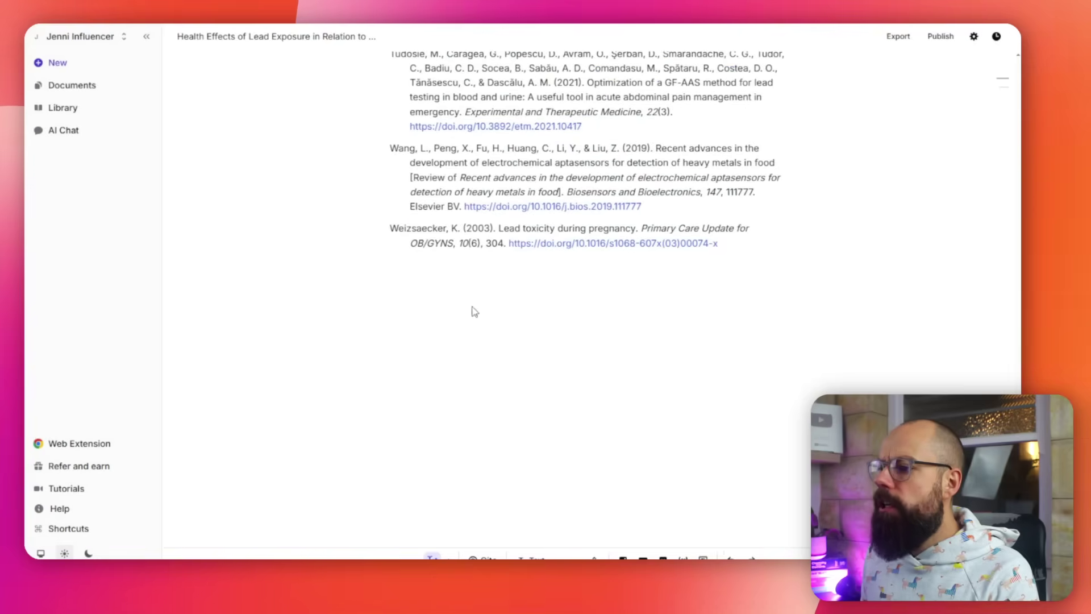
{"action": "scroll", "coordinate": [607, 265], "scroll_direction": "up", "scroll_amount": 15}
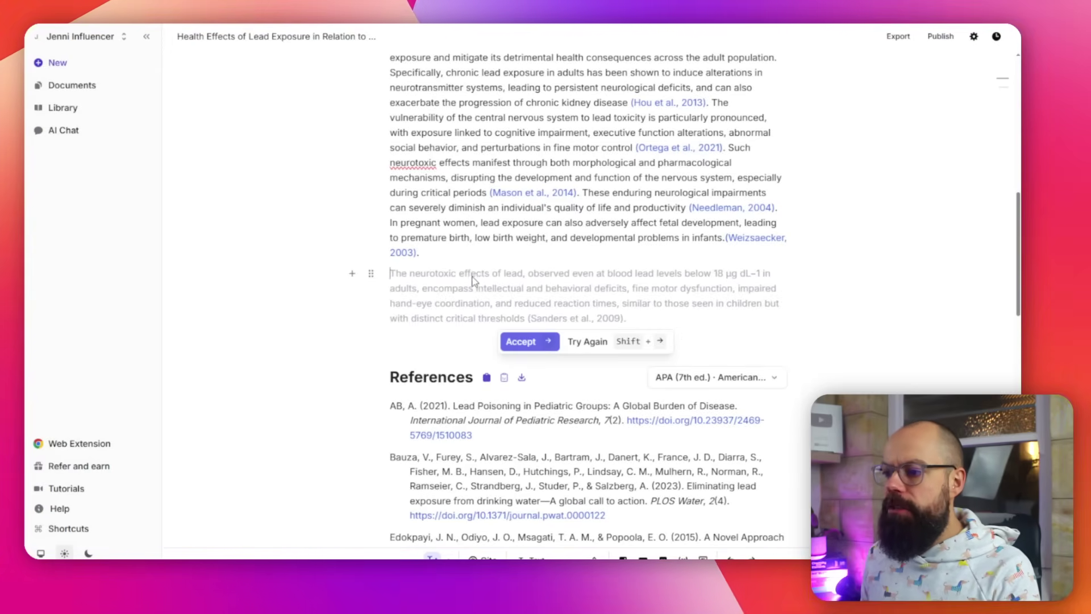
{"action": "key", "text": "Escape"}
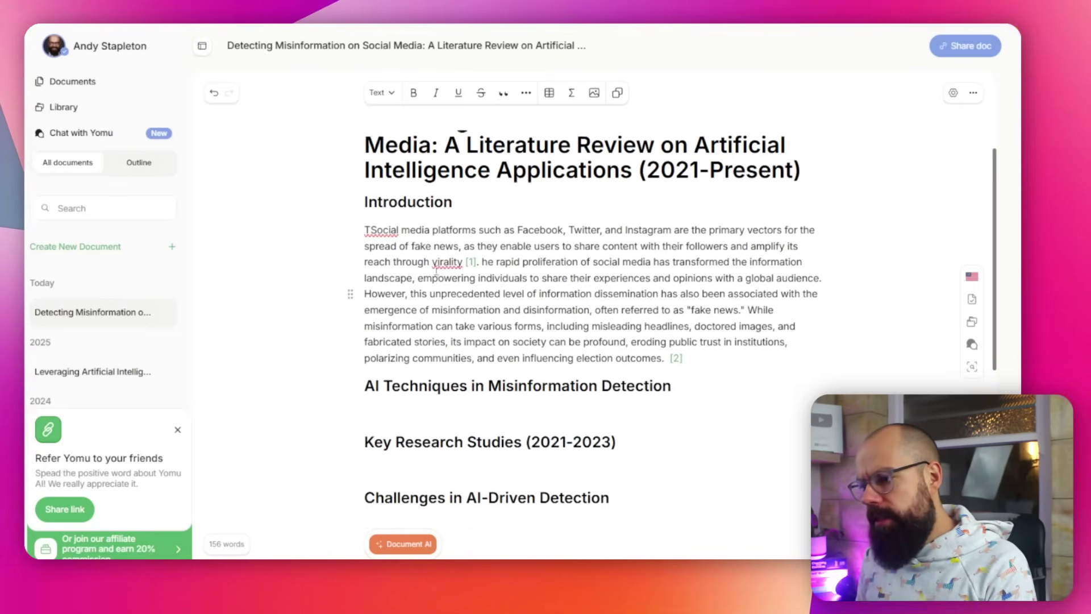
- Dismiss the referral banner permanently and accept the AI sentence on content moderation after citation [2]
{"action": "scroll", "coordinate": [669, 432], "scroll_direction": "up", "scroll_amount": 3}
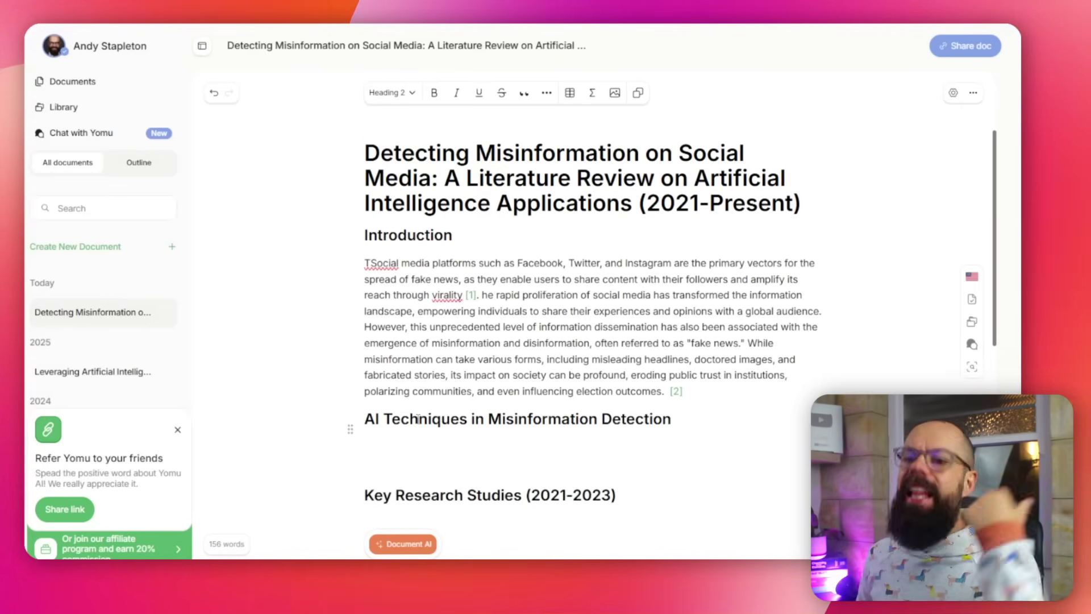
{"action": "left_click", "coordinate": [178, 430]}
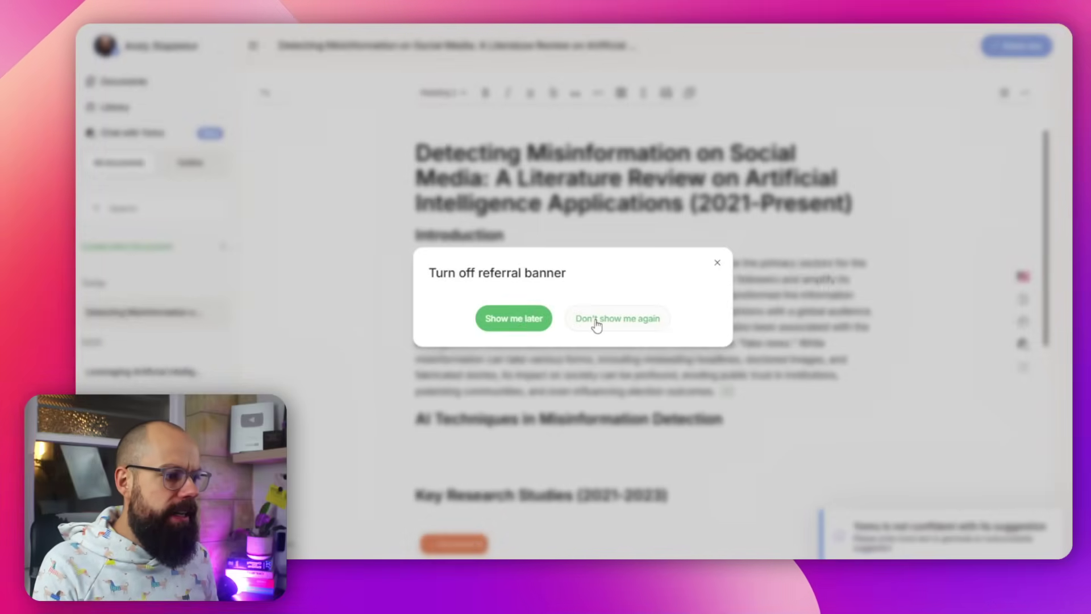
{"action": "left_click", "coordinate": [603, 320]}
{"action": "left_click", "coordinate": [470, 468]}
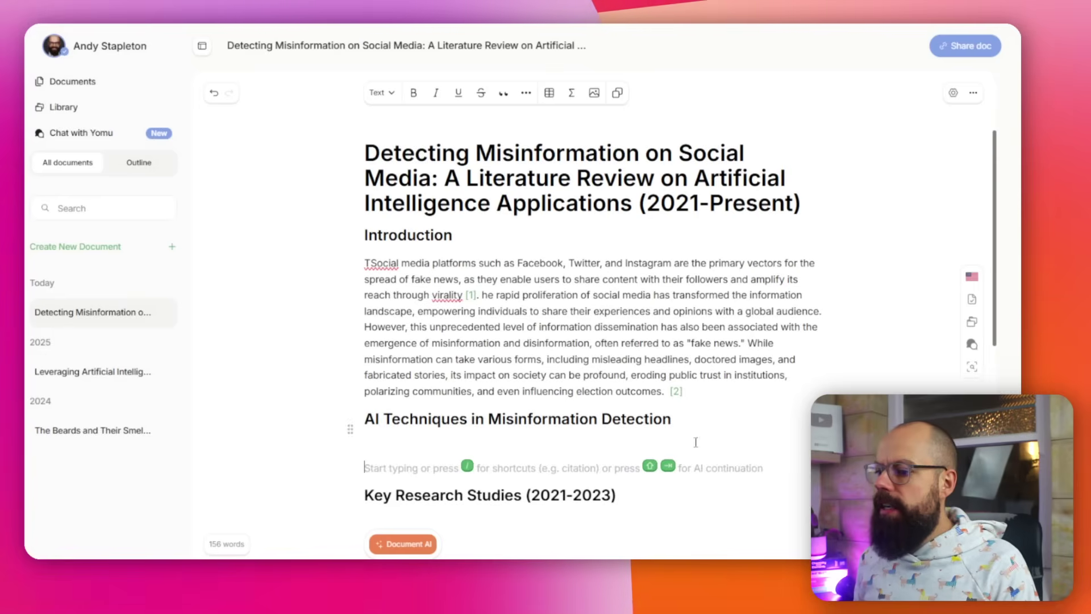
{"action": "key", "text": "Tab"}
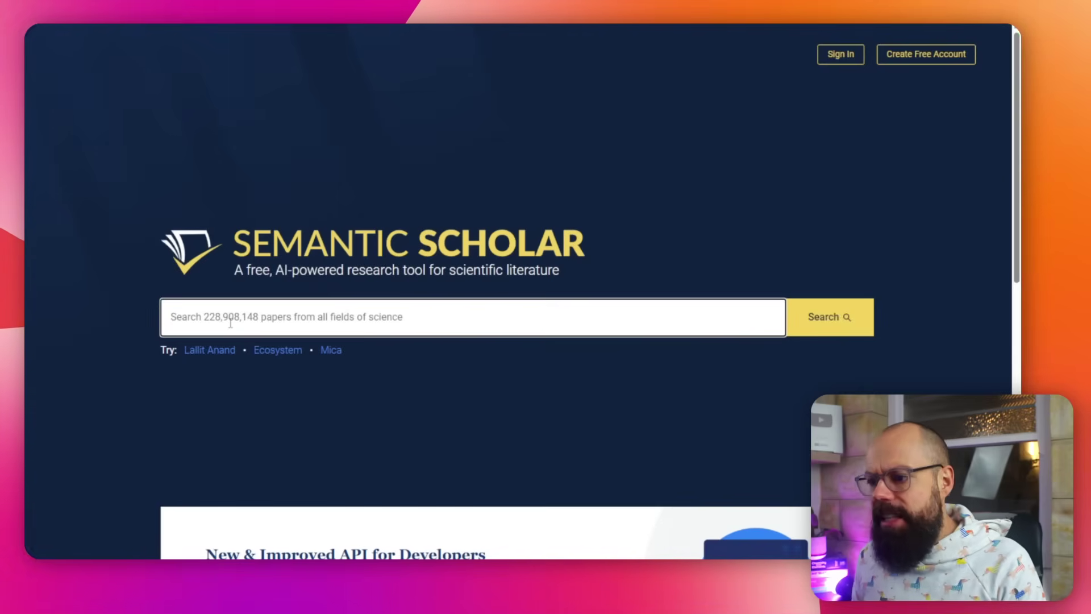
{"action": "scroll", "coordinate": [341, 335], "scroll_direction": "down", "scroll_amount": 15}
{"action": "scroll", "coordinate": [348, 341], "scroll_direction": "up", "scroll_amount": 15}
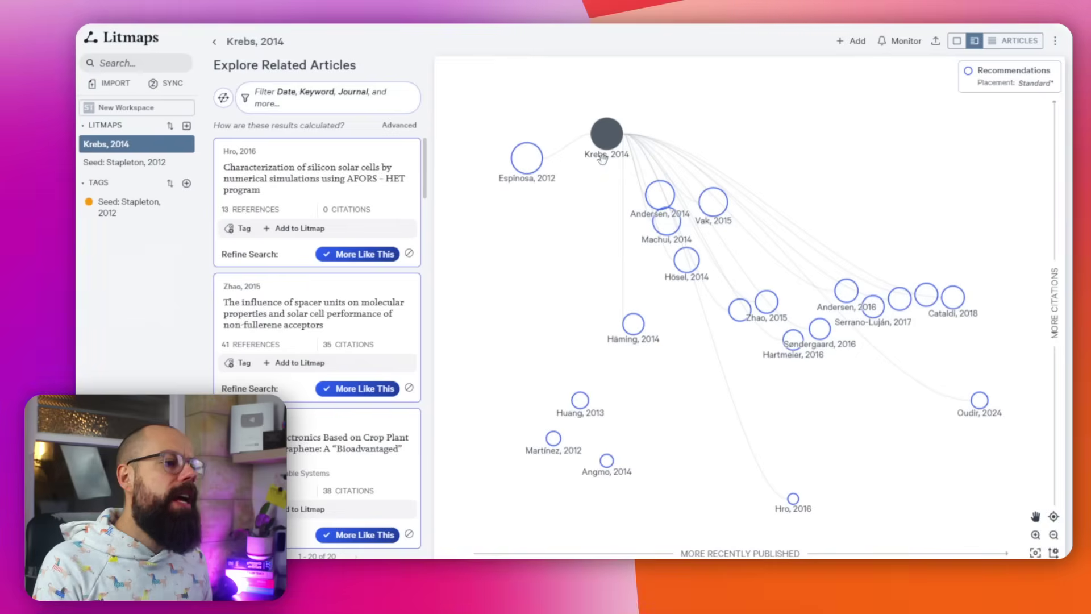
{"action": "left_click_drag", "start_coordinate": [603, 154], "coordinate": [596, 127]}
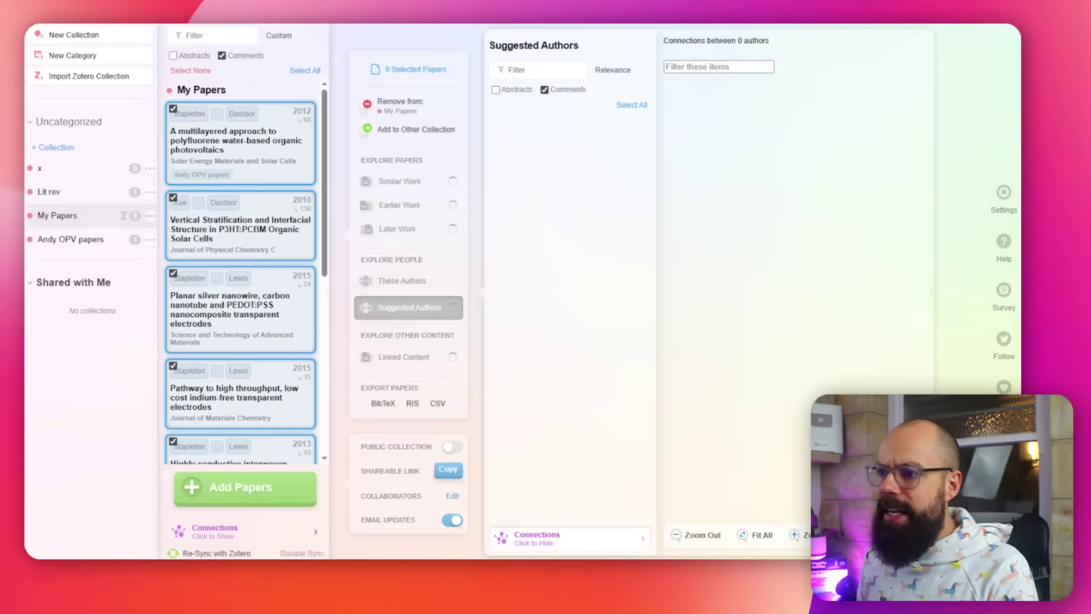
- Reload ResearchRabbit and list one My Papers author's published work, briefly viewing Linked Content
{"action": "key", "text": "super+r"}
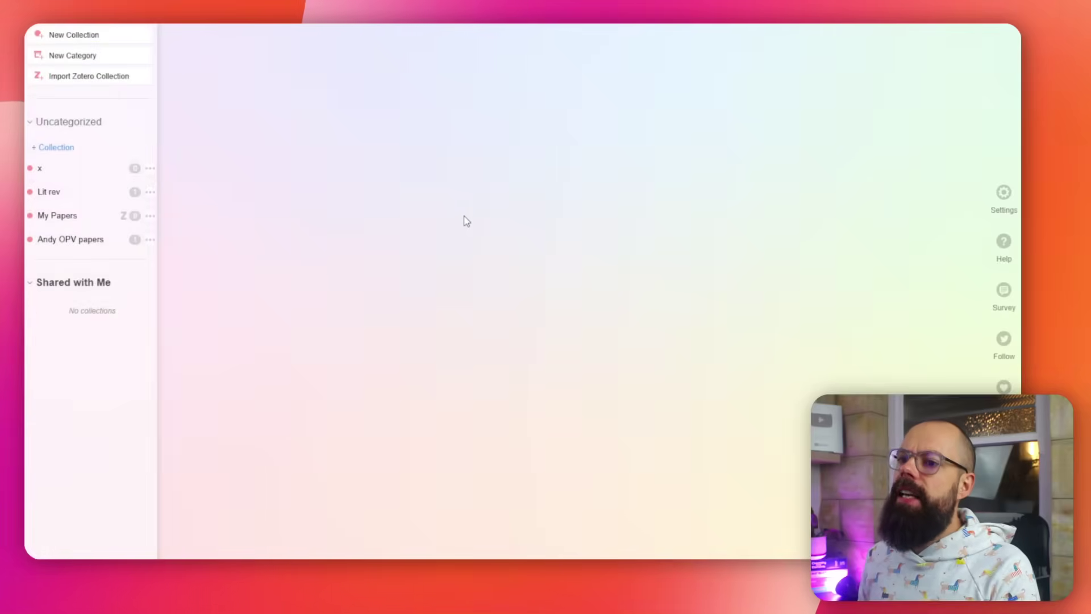
{"action": "left_click", "coordinate": [62, 218]}
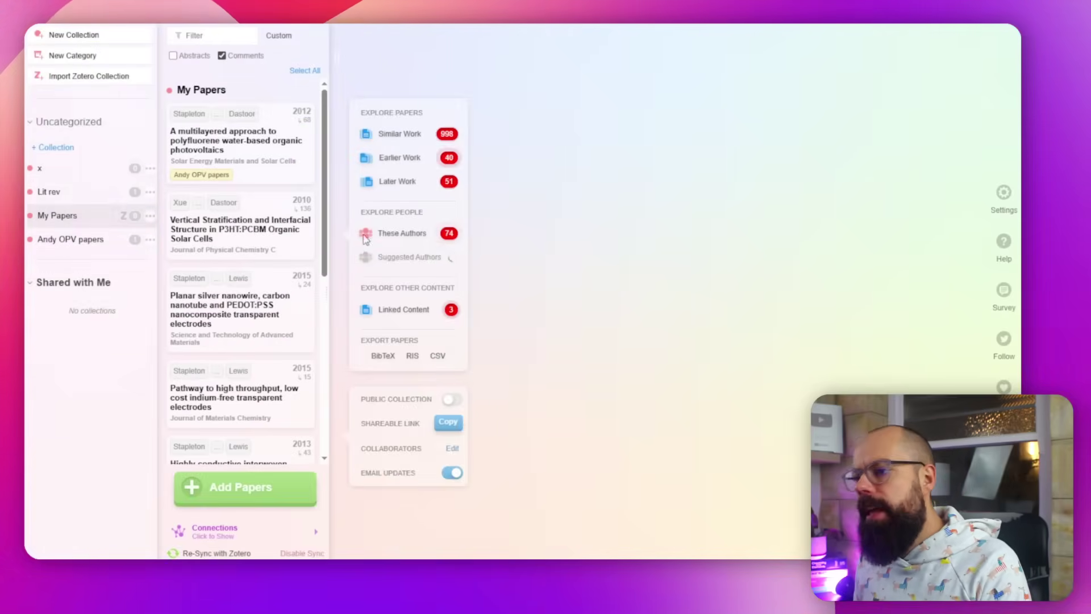
{"action": "left_click", "coordinate": [401, 236]}
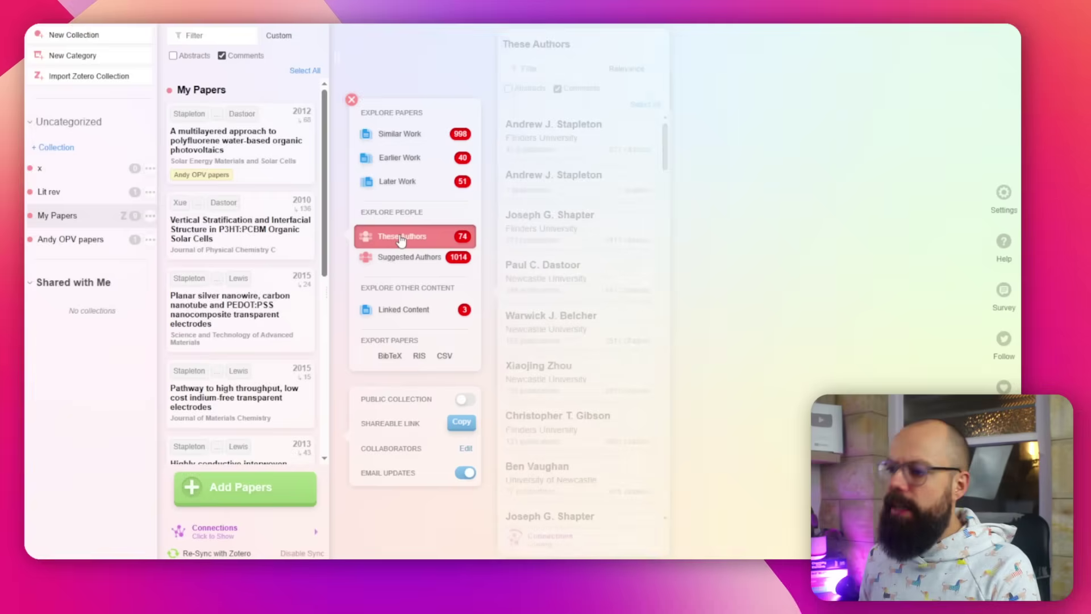
{"action": "left_click", "coordinate": [530, 230]}
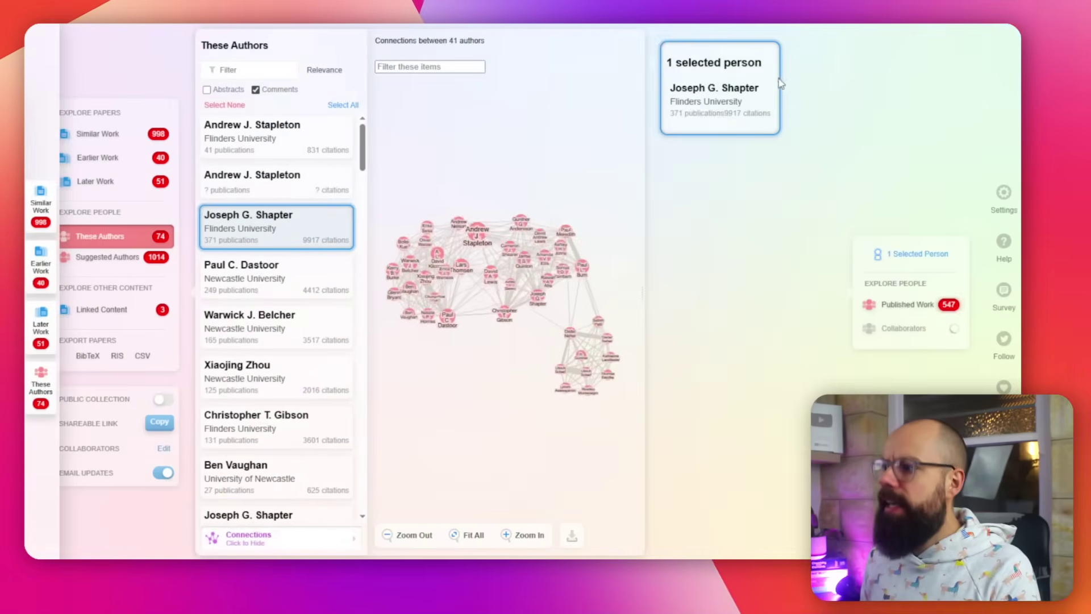
{"action": "left_click", "coordinate": [906, 310]}
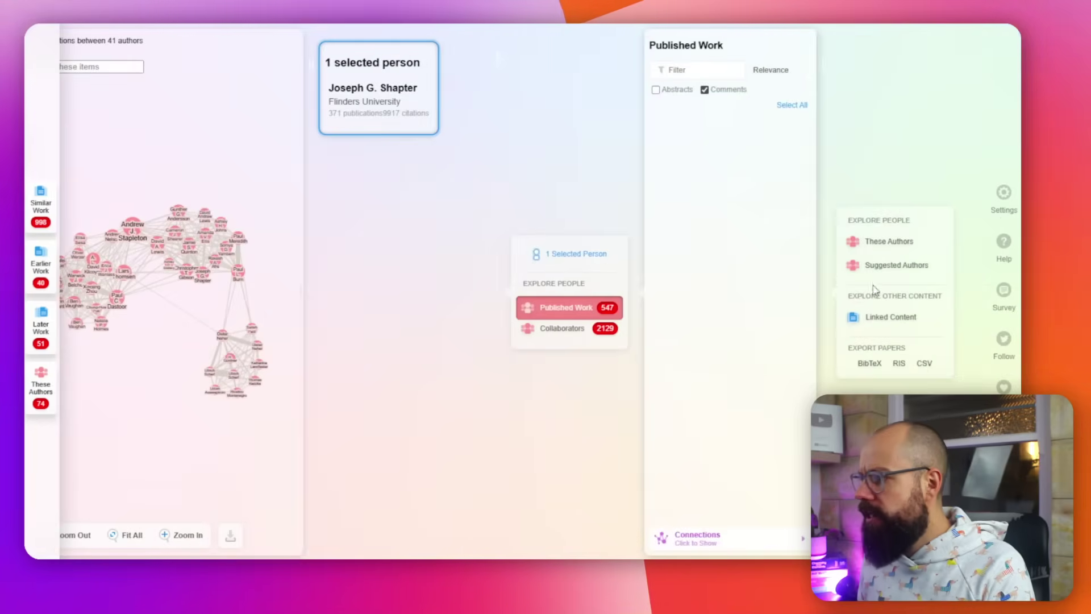
{"action": "left_click", "coordinate": [883, 318]}
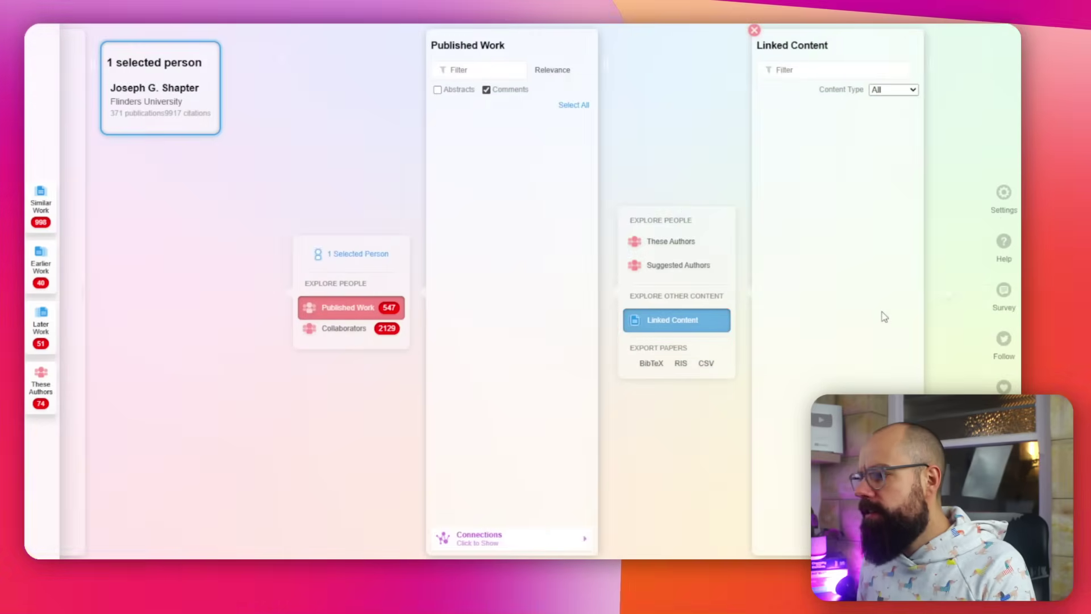
{"action": "left_click", "coordinate": [753, 30]}
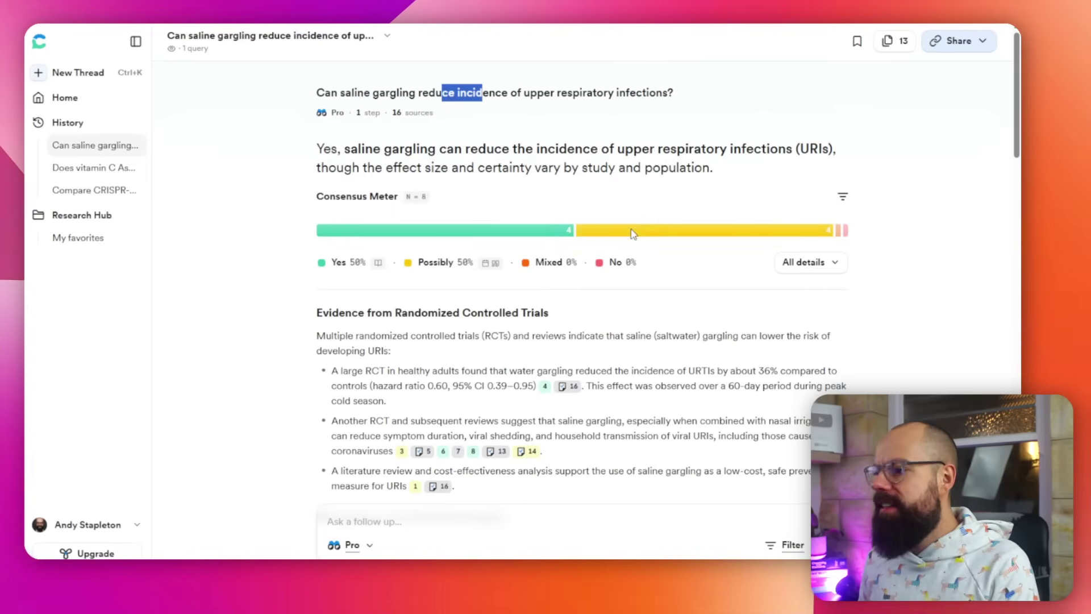
- Review the saline gargling answer, then start a new Consensus thread keeping Pro mode
{"action": "scroll", "coordinate": [536, 269], "scroll_direction": "down", "scroll_amount": 20}
{"action": "scroll", "coordinate": [536, 268], "scroll_direction": "down", "scroll_amount": 5}
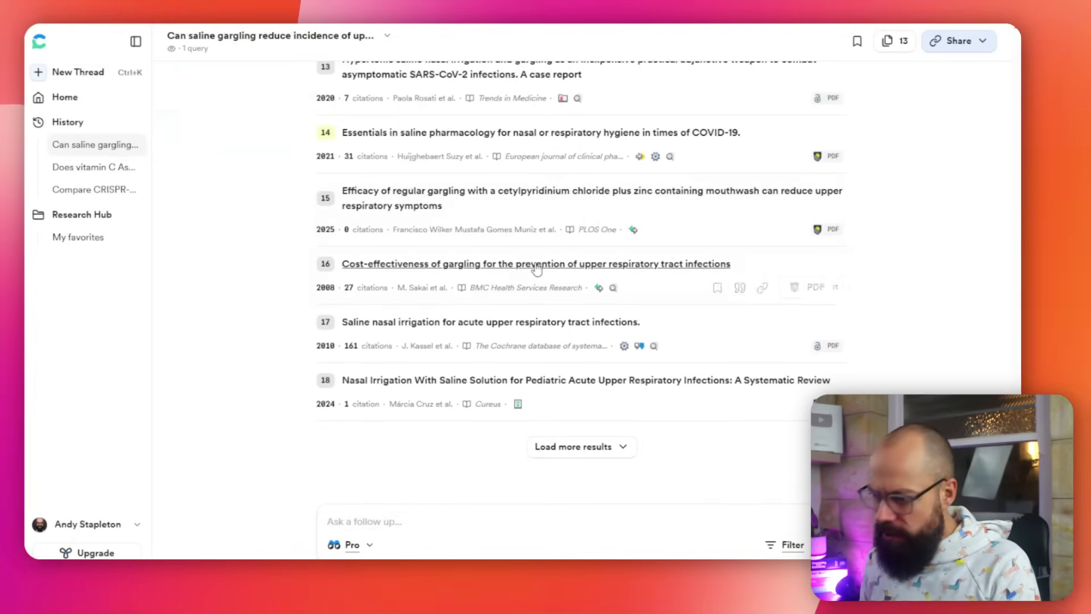
{"action": "scroll", "coordinate": [536, 268], "scroll_direction": "up", "scroll_amount": 20}
{"action": "scroll", "coordinate": [529, 263], "scroll_direction": "up", "scroll_amount": 4}
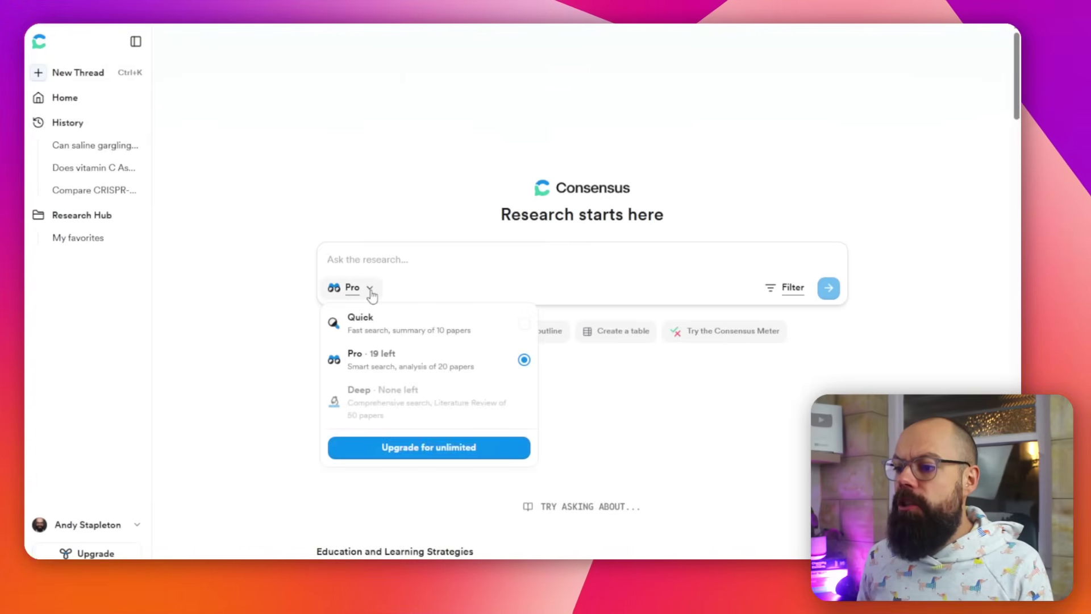
{"action": "left_click", "coordinate": [244, 299]}
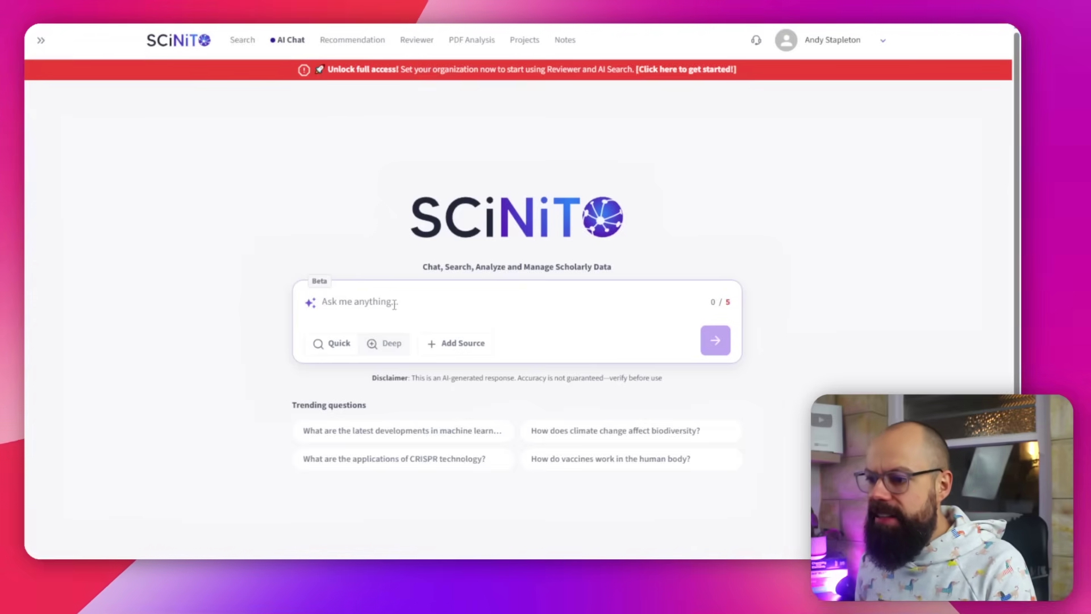
- Preview the Add Source options, then ask the trending question on latest machine learning developments
{"action": "left_click", "coordinate": [446, 343]}
{"action": "left_click", "coordinate": [736, 211]}
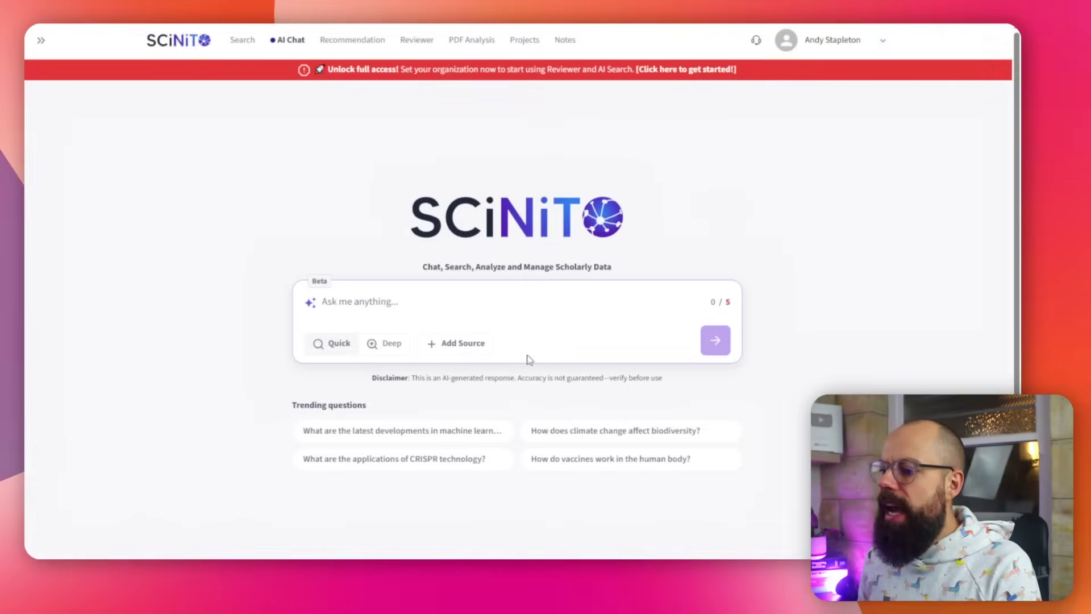
{"action": "left_click", "coordinate": [413, 431]}
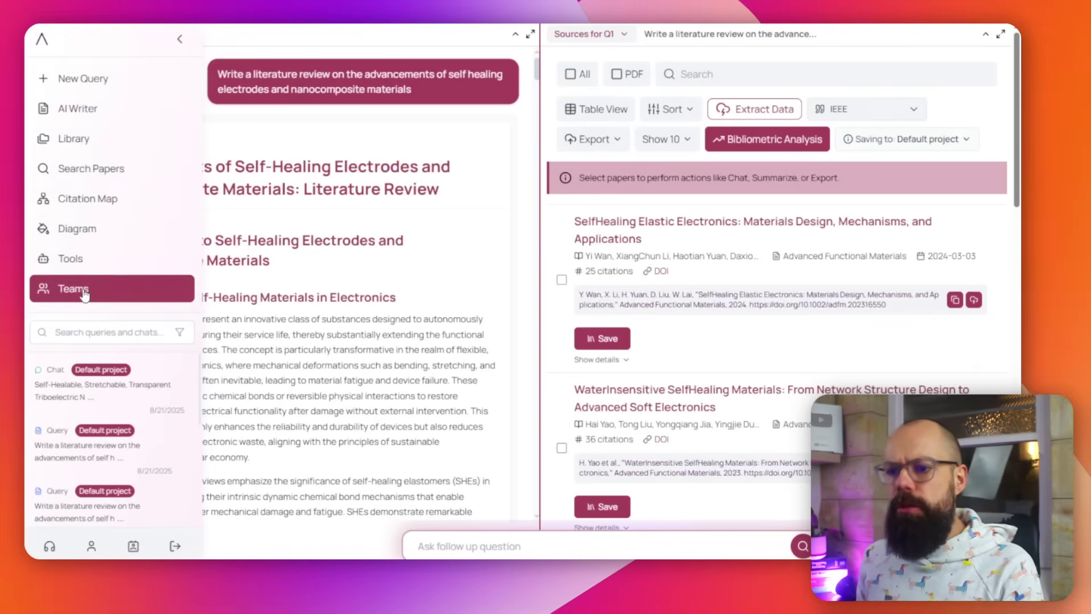
- Open the literature review document in AI Writer and check its IEEE citation style
{"action": "left_click", "coordinate": [83, 113]}
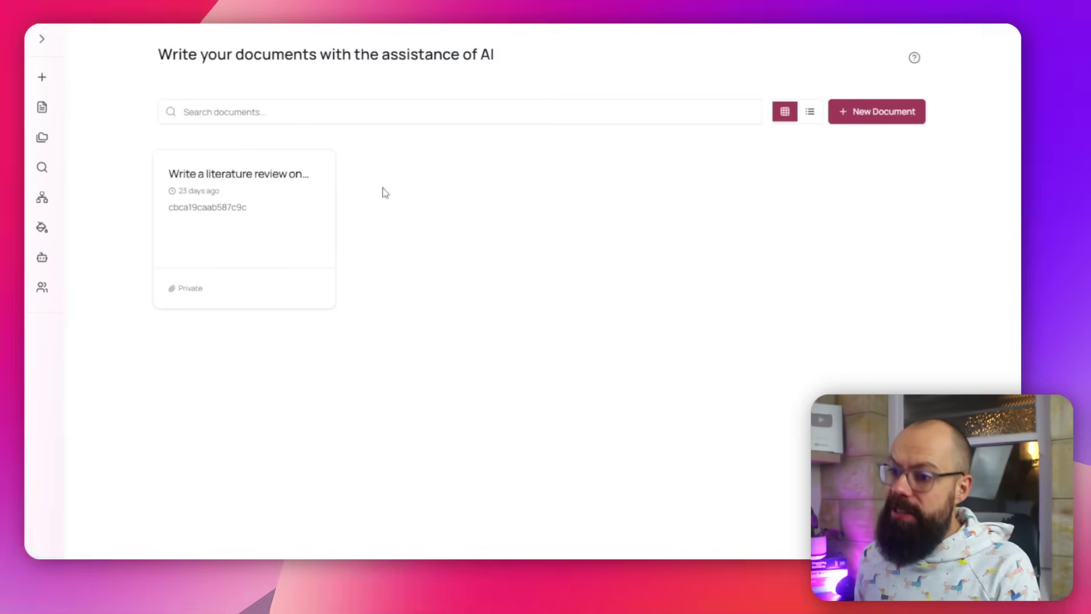
{"action": "left_click", "coordinate": [217, 193]}
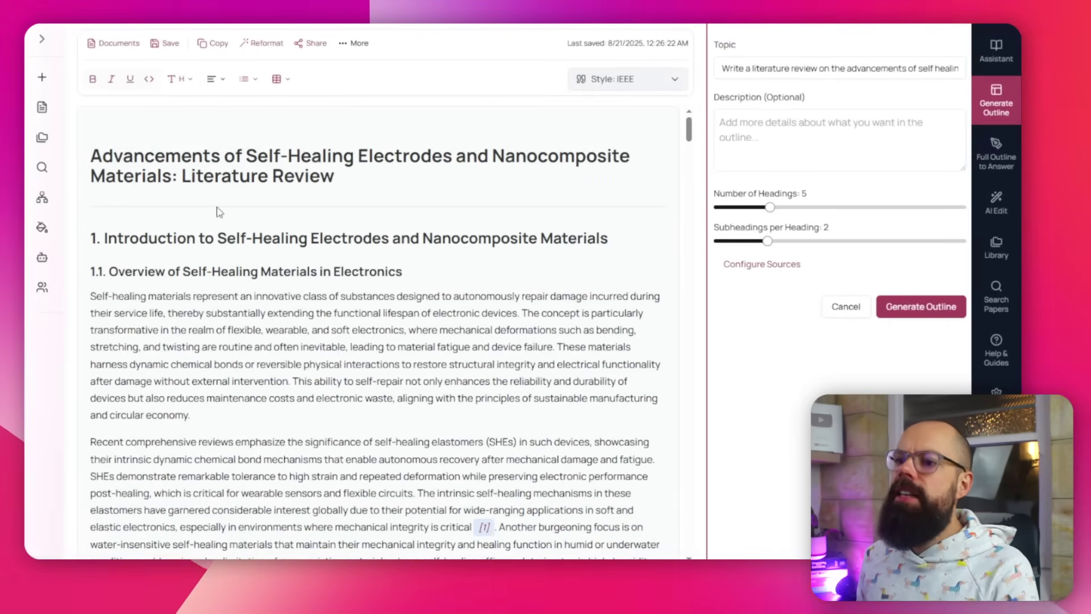
{"action": "scroll", "coordinate": [225, 174], "scroll_direction": "down", "scroll_amount": 3}
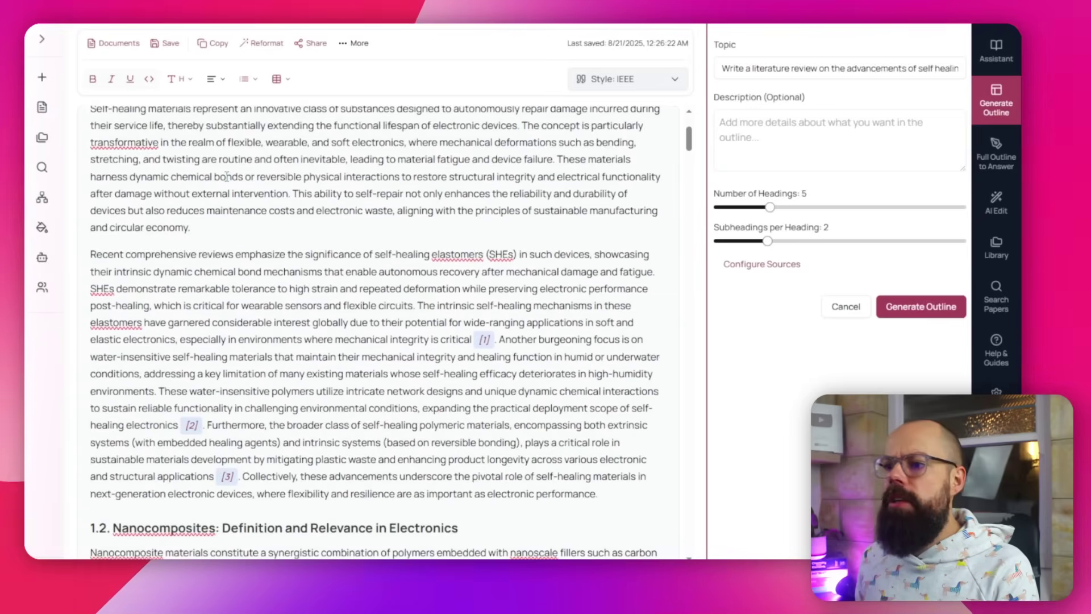
{"action": "scroll", "coordinate": [488, 211], "scroll_direction": "down", "scroll_amount": 10}
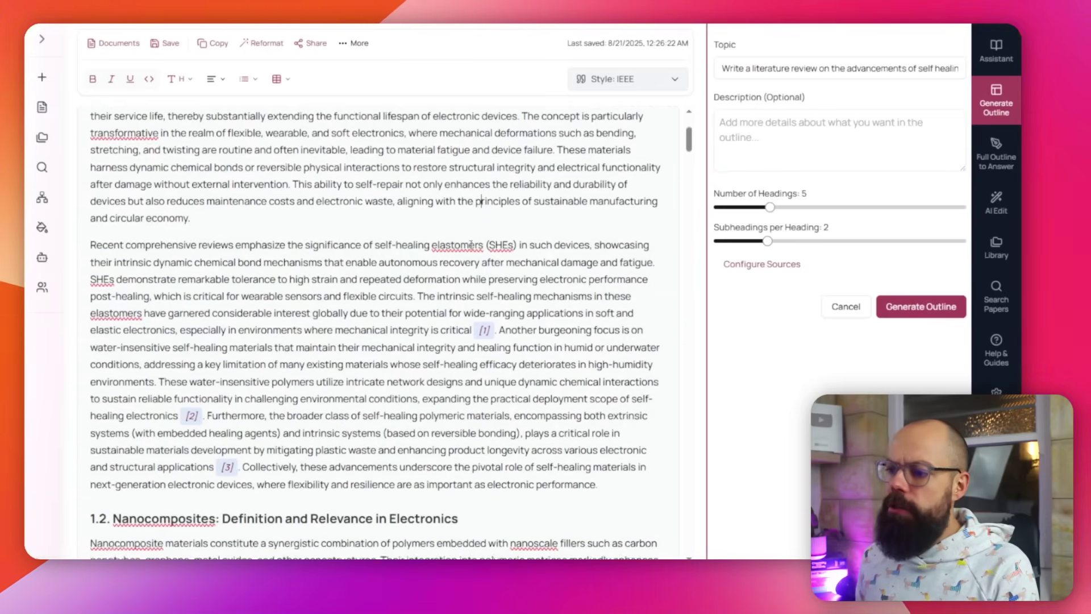
{"action": "scroll", "coordinate": [471, 239], "scroll_direction": "up", "scroll_amount": 13}
{"action": "scroll", "coordinate": [467, 249], "scroll_direction": "up", "scroll_amount": 1}
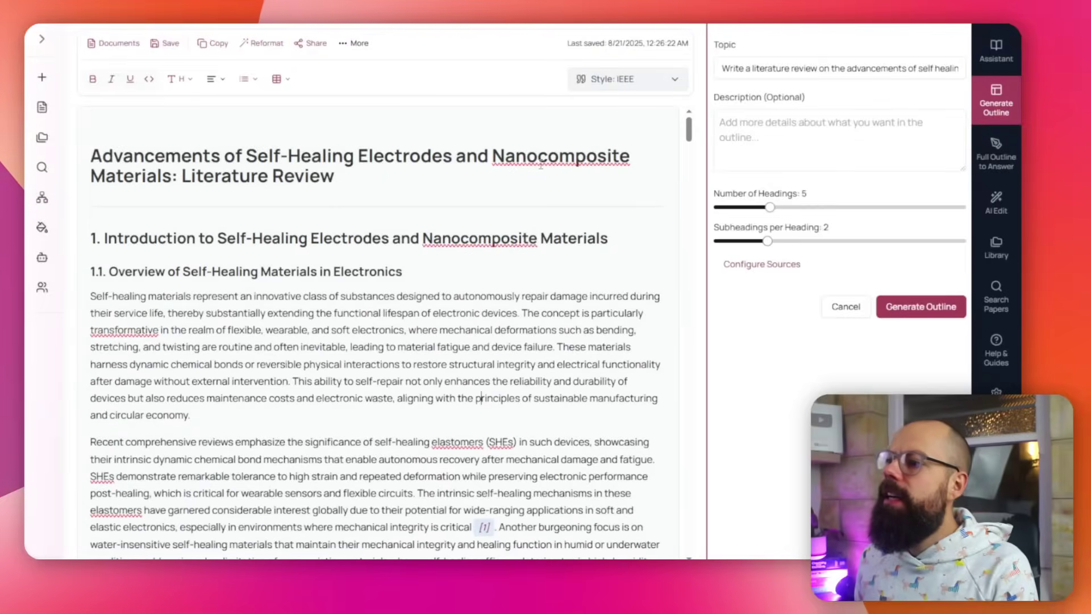
{"action": "left_click", "coordinate": [628, 86]}
- Reopen the 'How does the brain process information?' query and look through its answer and sources
{"action": "mouse_move", "coordinate": [49, 138]}
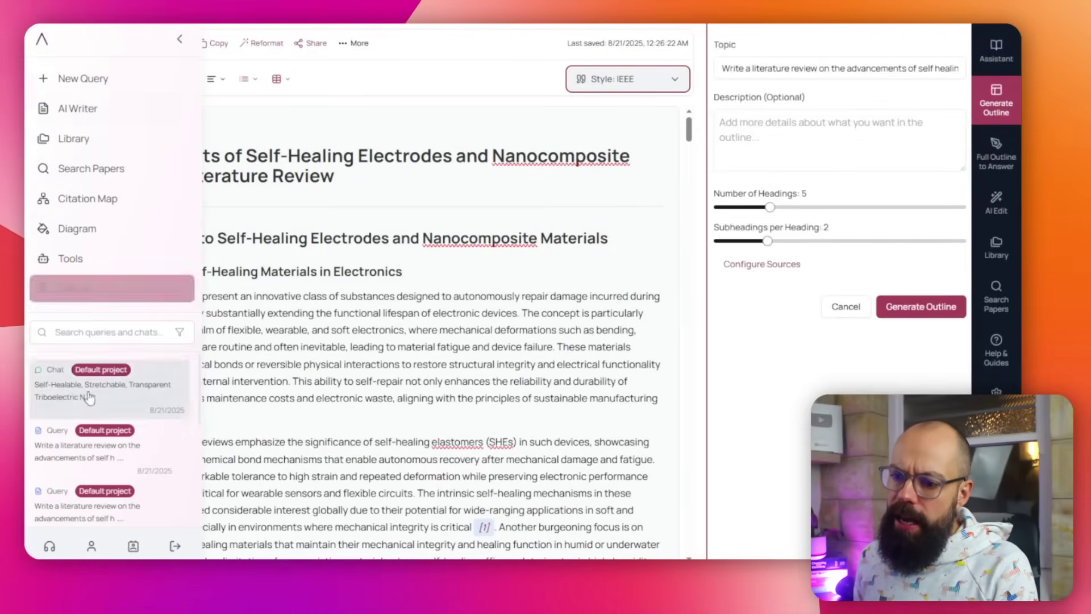
{"action": "scroll", "coordinate": [79, 429], "scroll_direction": "down", "scroll_amount": 3}
{"action": "left_click", "coordinate": [71, 435]}
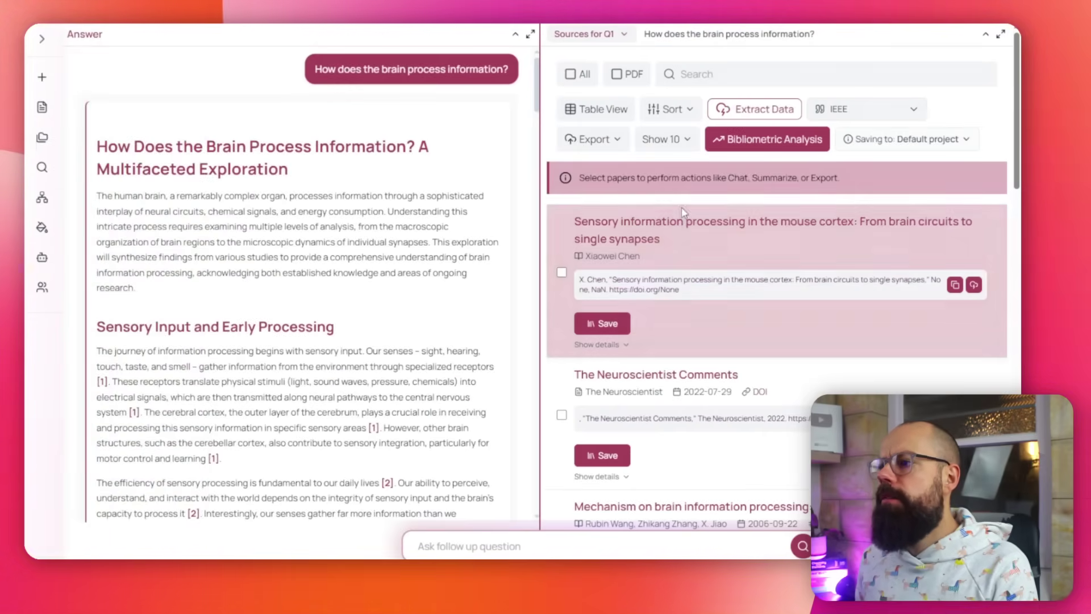
{"action": "scroll", "coordinate": [644, 170], "scroll_direction": "down", "scroll_amount": 5}
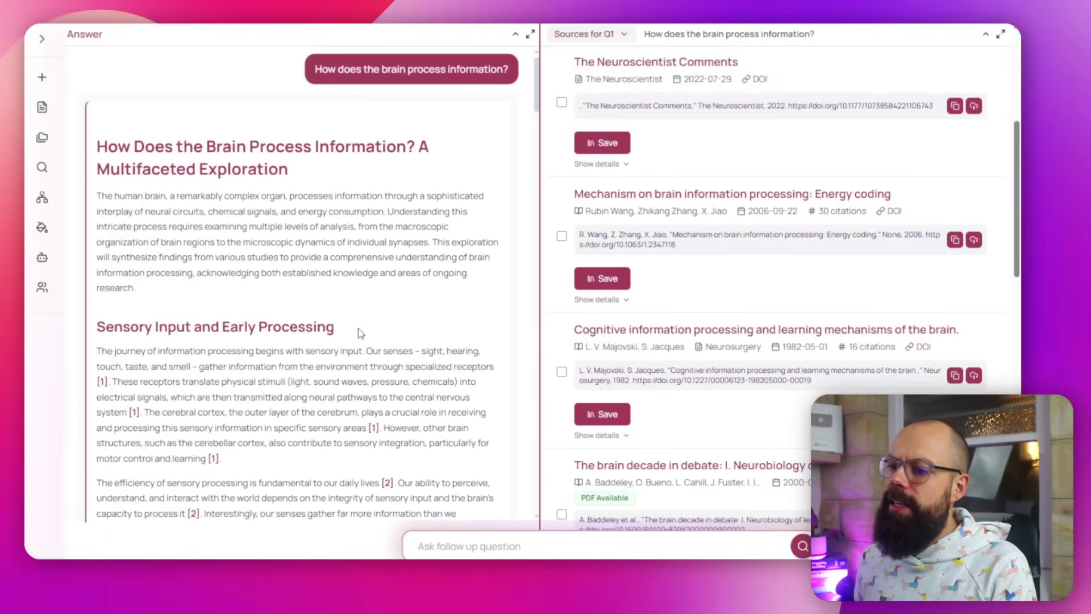
{"action": "scroll", "coordinate": [329, 328], "scroll_direction": "down", "scroll_amount": 3}
{"action": "scroll", "coordinate": [705, 291], "scroll_direction": "down", "scroll_amount": 10}
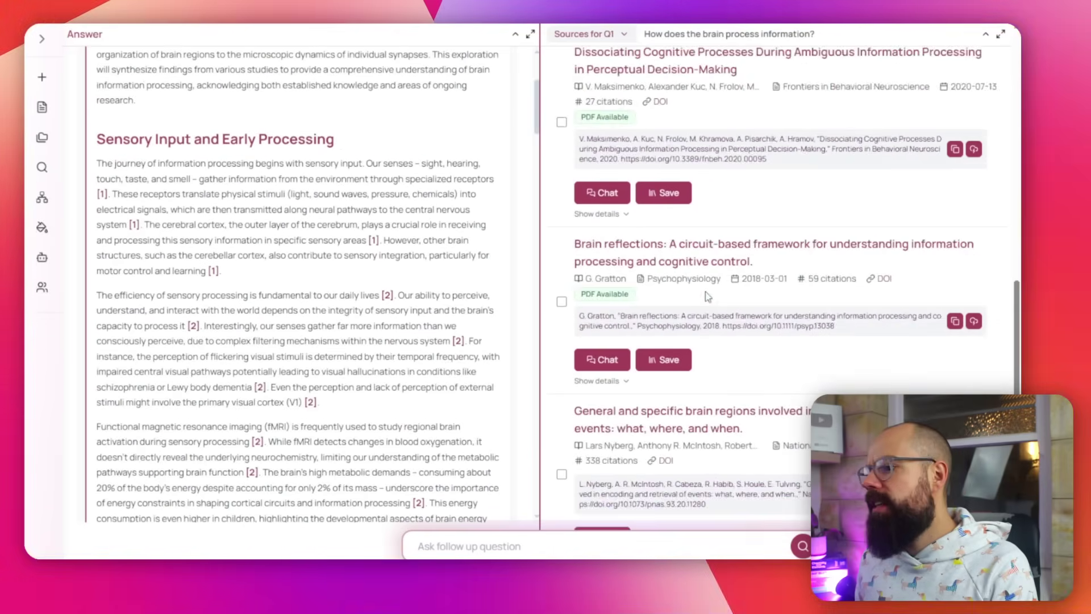
{"action": "scroll", "coordinate": [707, 296], "scroll_direction": "up", "scroll_amount": 15}
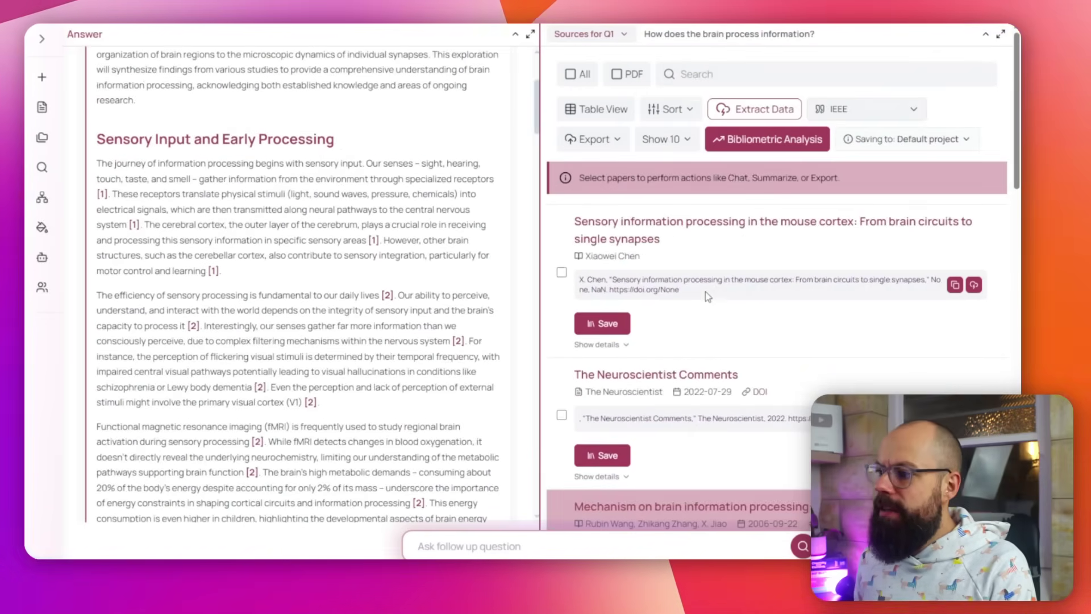
{"action": "mouse_move", "coordinate": [52, 97]}
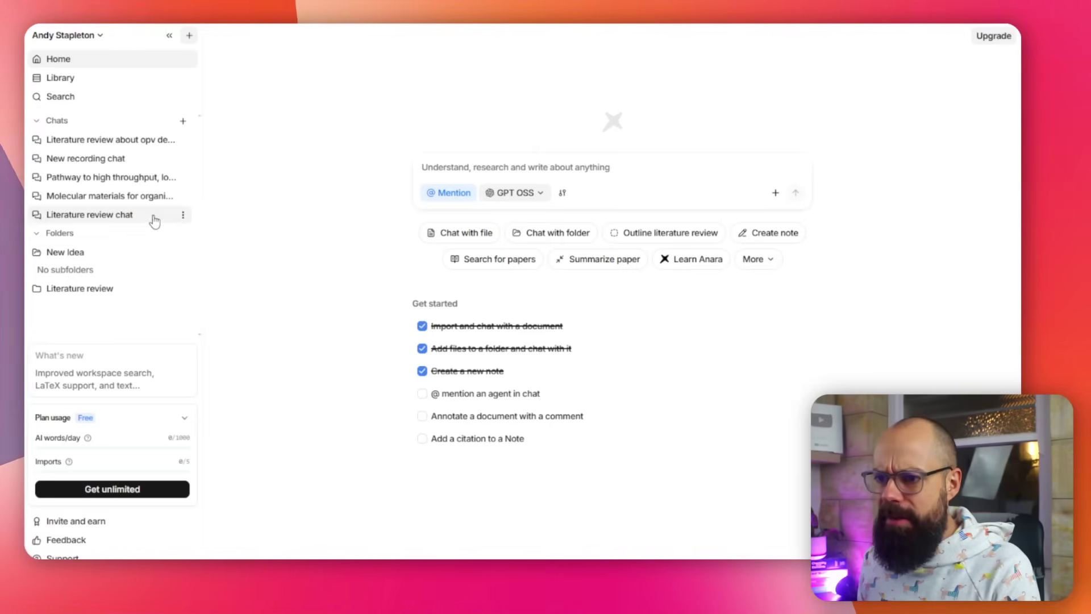
{"action": "left_click", "coordinate": [108, 199]}
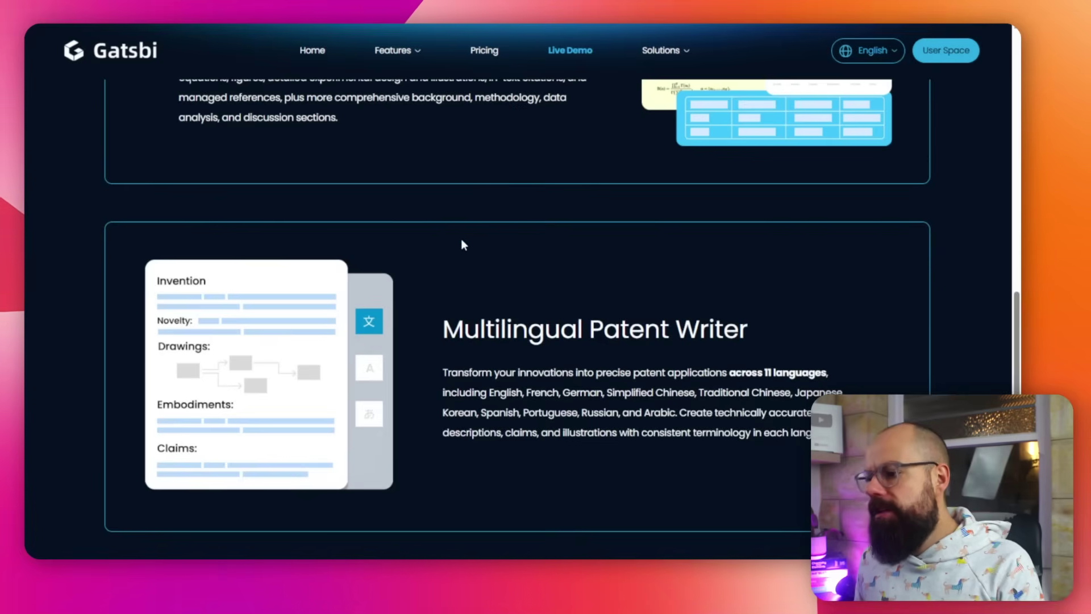
- Scroll through Gatsbi's feature cards and back up to the 'Experience Gatsbi Core Features' live demo
{"action": "scroll", "coordinate": [509, 314], "scroll_direction": "up", "scroll_amount": 6}
{"action": "scroll", "coordinate": [495, 370], "scroll_direction": "down", "scroll_amount": 6}
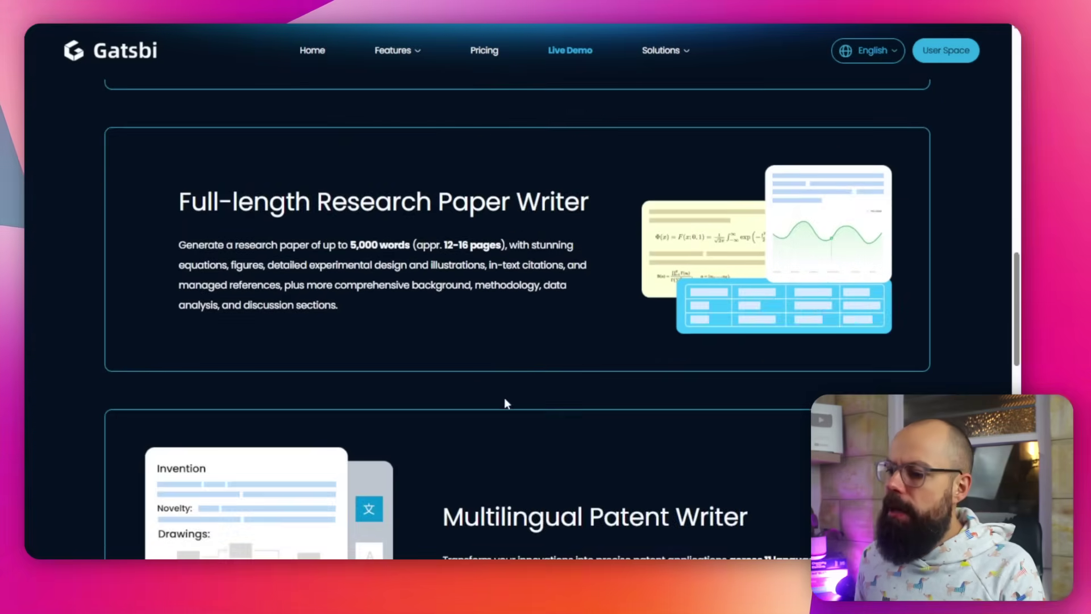
{"action": "scroll", "coordinate": [565, 357], "scroll_direction": "up", "scroll_amount": 6}
{"action": "scroll", "coordinate": [551, 306], "scroll_direction": "up", "scroll_amount": 2}
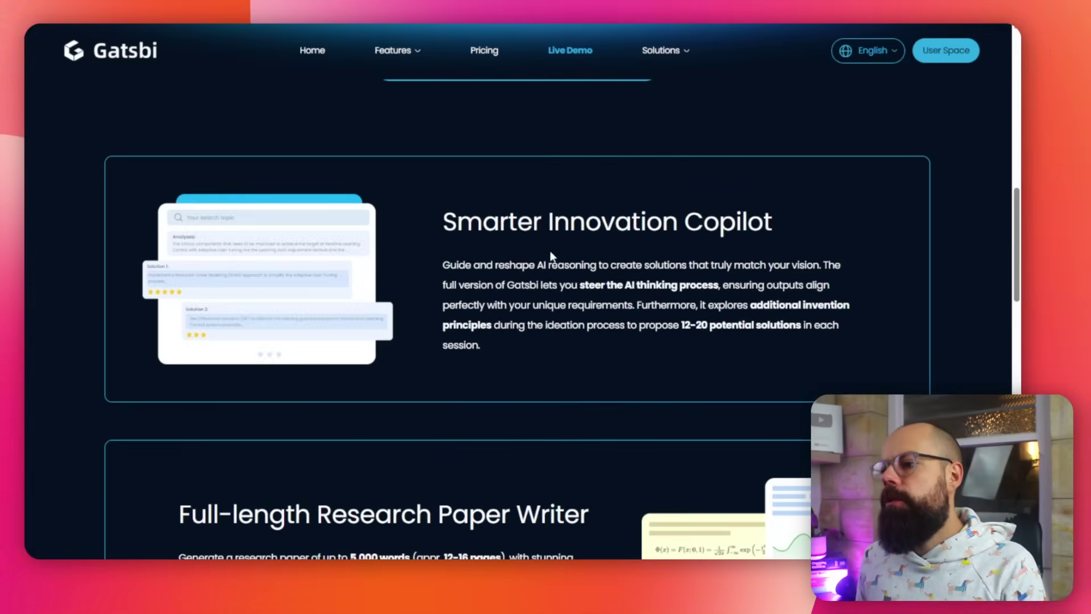
{"action": "scroll", "coordinate": [583, 235], "scroll_direction": "up", "scroll_amount": 11}
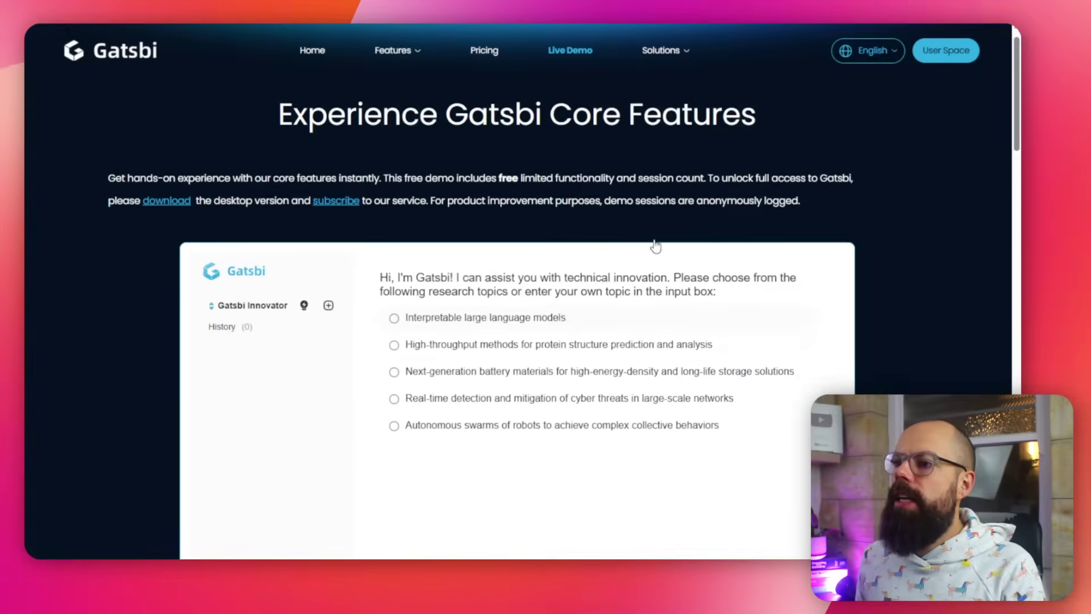
{"action": "mouse_move", "coordinate": [418, 44]}
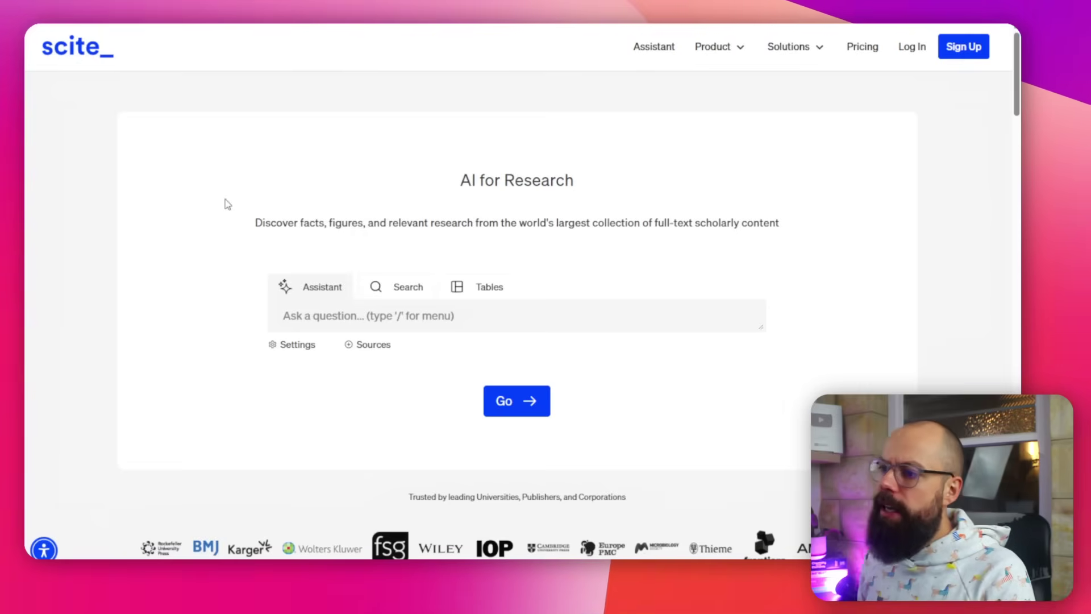
- Try scite's Search and Tables modes, then review Assistant Settings without changing them
{"action": "left_click", "coordinate": [338, 315]}
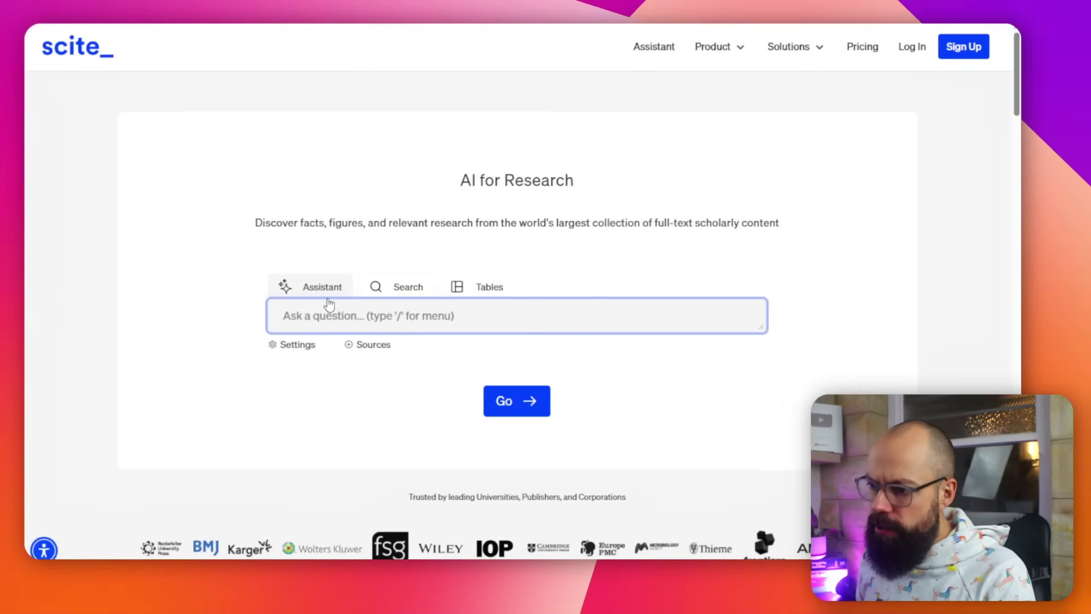
{"action": "left_click", "coordinate": [382, 293]}
{"action": "left_click", "coordinate": [475, 296]}
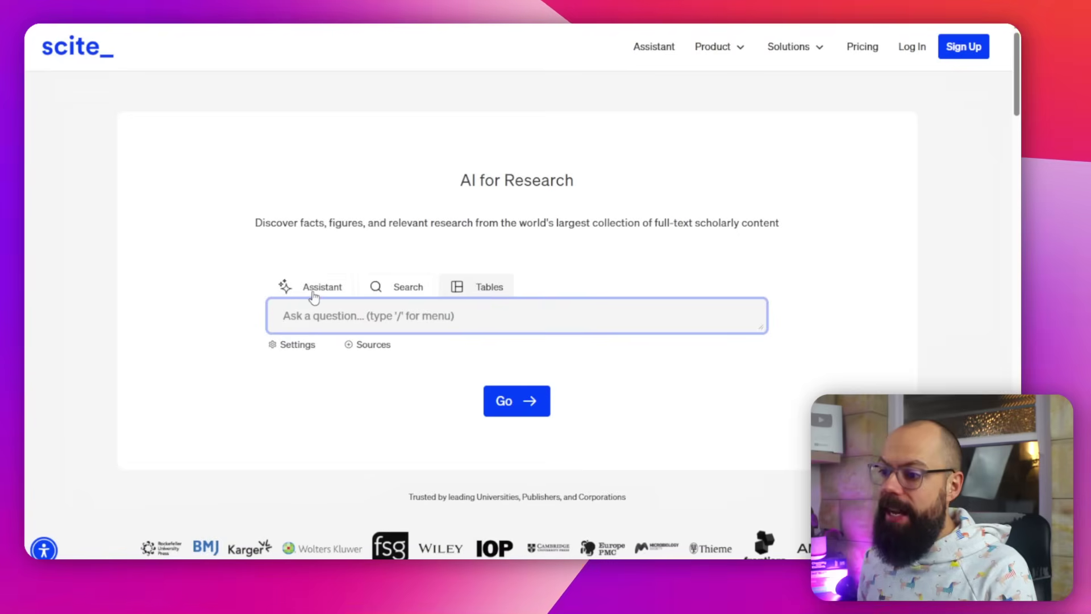
{"action": "left_click", "coordinate": [296, 345]}
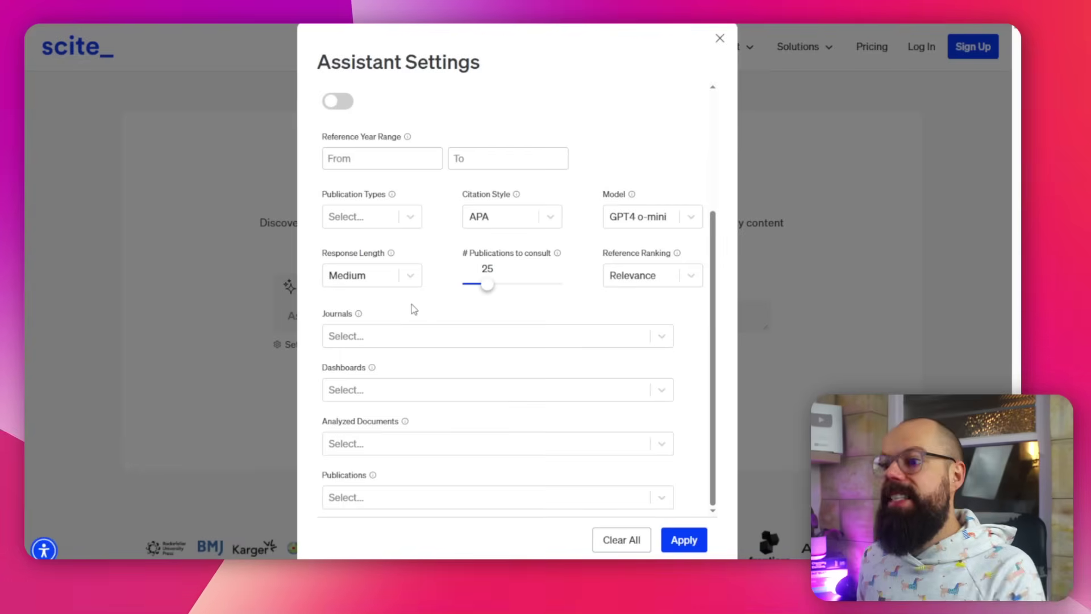
{"action": "left_click", "coordinate": [210, 271]}
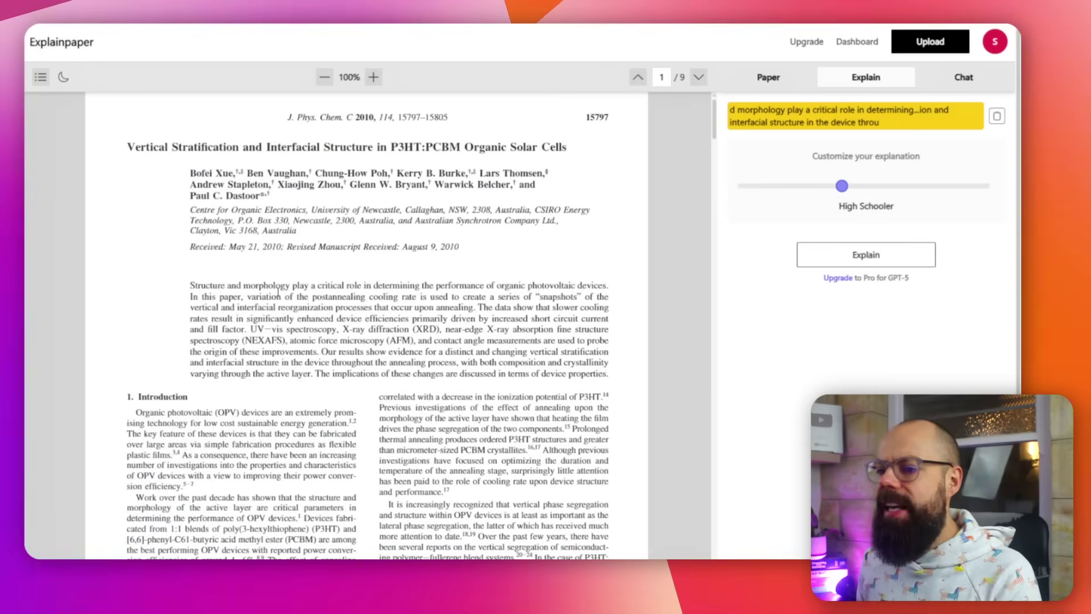
- Explain the solar-cell paper's abstract and introduction at 5 Y.O. level, then select the answer
{"action": "scroll", "coordinate": [183, 243], "scroll_direction": "down", "scroll_amount": 1}
{"action": "left_click_drag", "start_coordinate": [190, 222], "coordinate": [356, 456]}
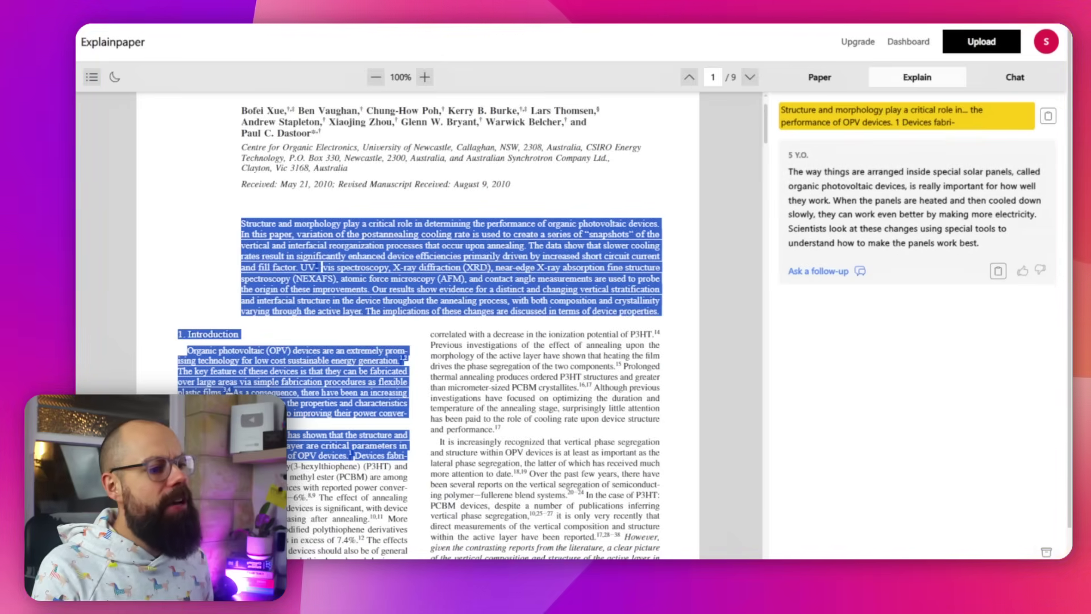
{"action": "left_click_drag", "start_coordinate": [796, 174], "coordinate": [980, 239]}
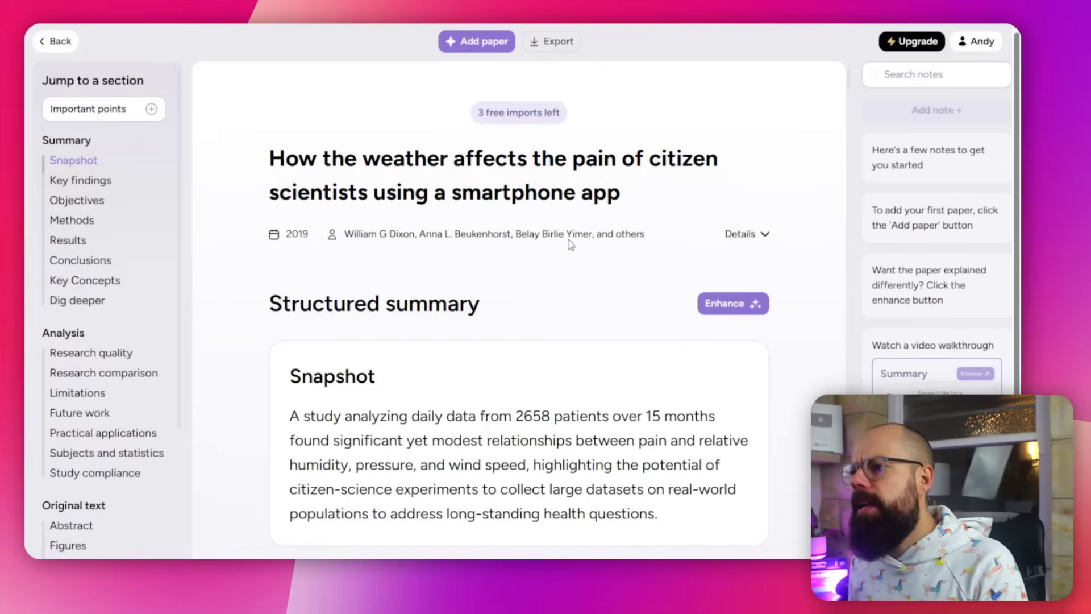
- View the weather-and-pain paper's Important points list, then close it
{"action": "left_click", "coordinate": [151, 109]}
{"action": "scroll", "coordinate": [412, 154], "scroll_direction": "down", "scroll_amount": 10}
{"action": "left_click", "coordinate": [742, 83]}
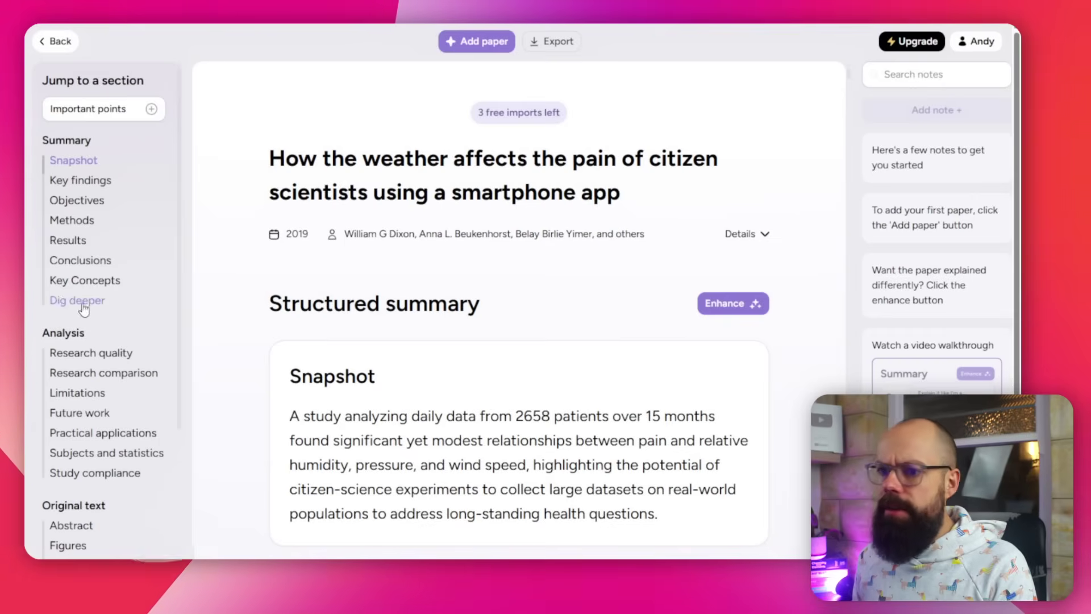
- Jump to the Abstract section and scroll to Limitations and Future work
{"action": "scroll", "coordinate": [83, 310], "scroll_direction": "down", "scroll_amount": 2}
{"action": "scroll", "coordinate": [62, 213], "scroll_direction": "down", "scroll_amount": 1}
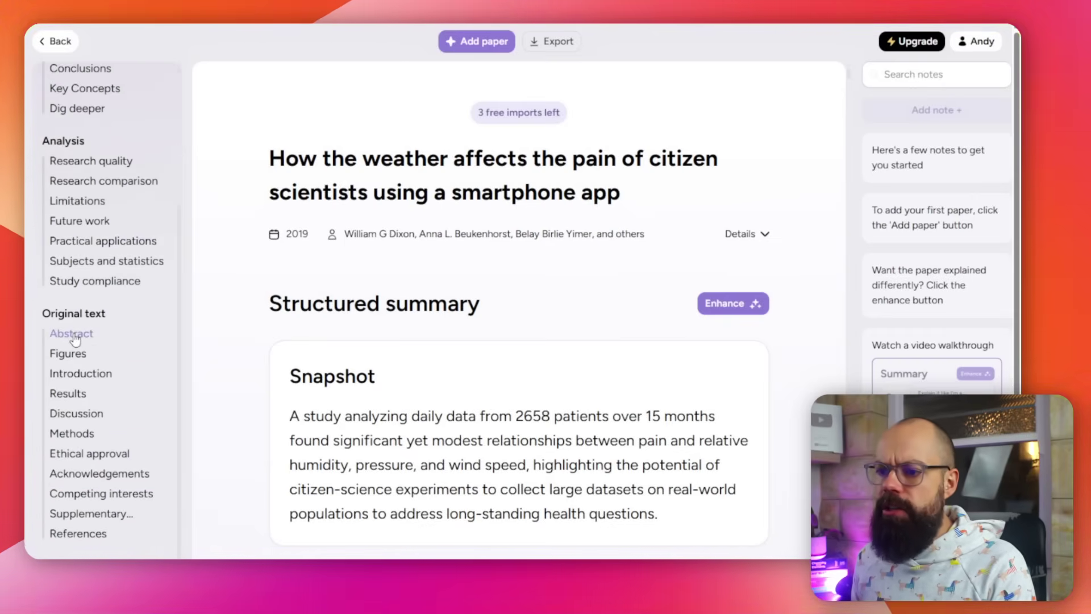
{"action": "left_click", "coordinate": [72, 334]}
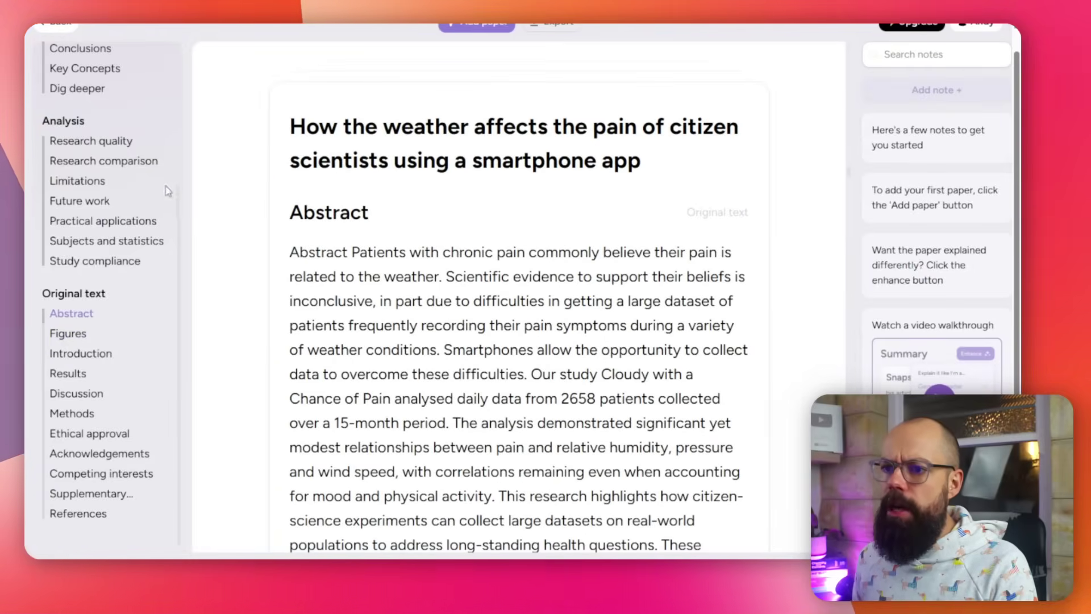
{"action": "scroll", "coordinate": [163, 193], "scroll_direction": "up", "scroll_amount": 4}
{"action": "scroll", "coordinate": [392, 200], "scroll_direction": "up", "scroll_amount": 10}
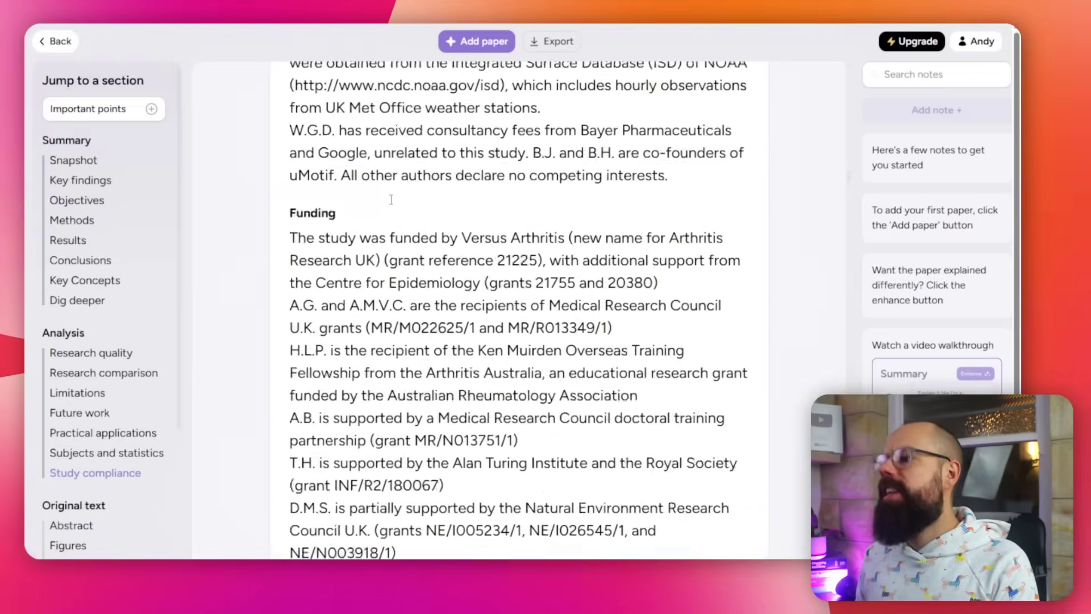
{"action": "scroll", "coordinate": [392, 201], "scroll_direction": "up", "scroll_amount": 15}
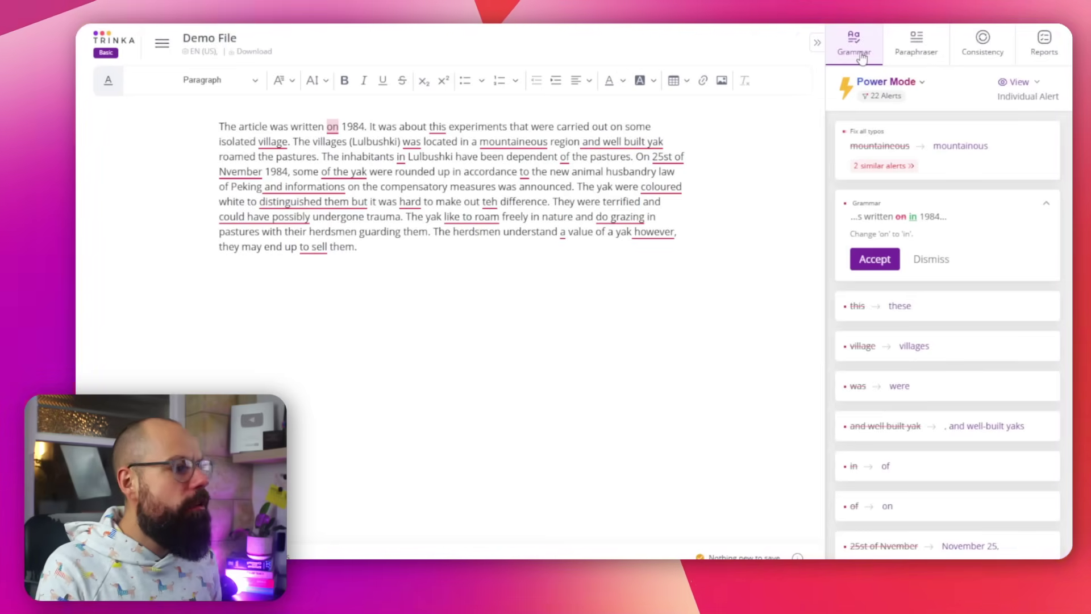
- Switch the yak Demo File panel to Paraphraser, then back to Grammar alerts
{"action": "left_click", "coordinate": [926, 44]}
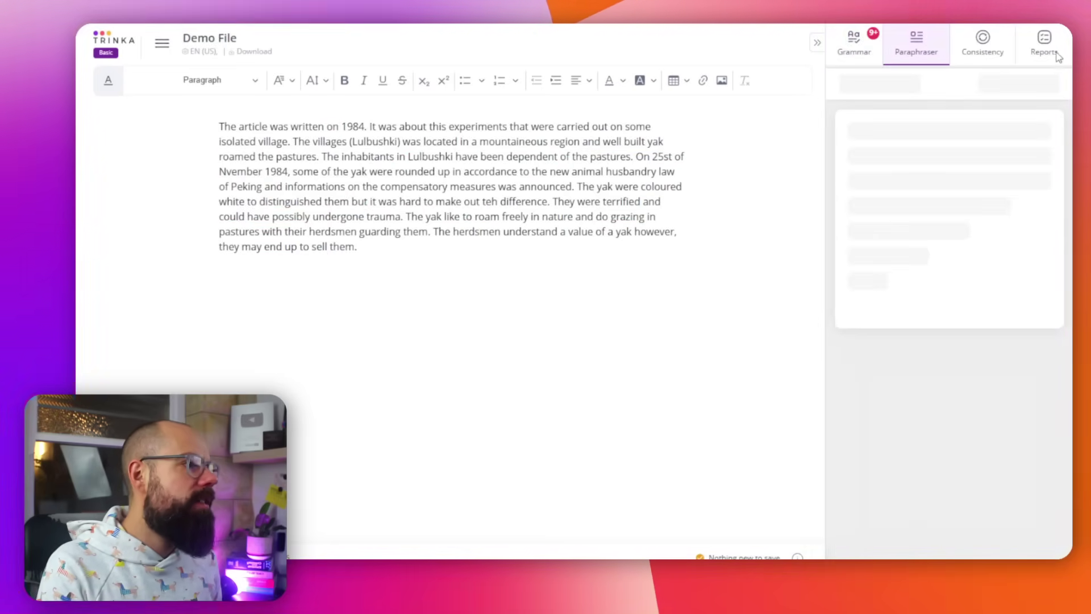
{"action": "left_click", "coordinate": [869, 60]}
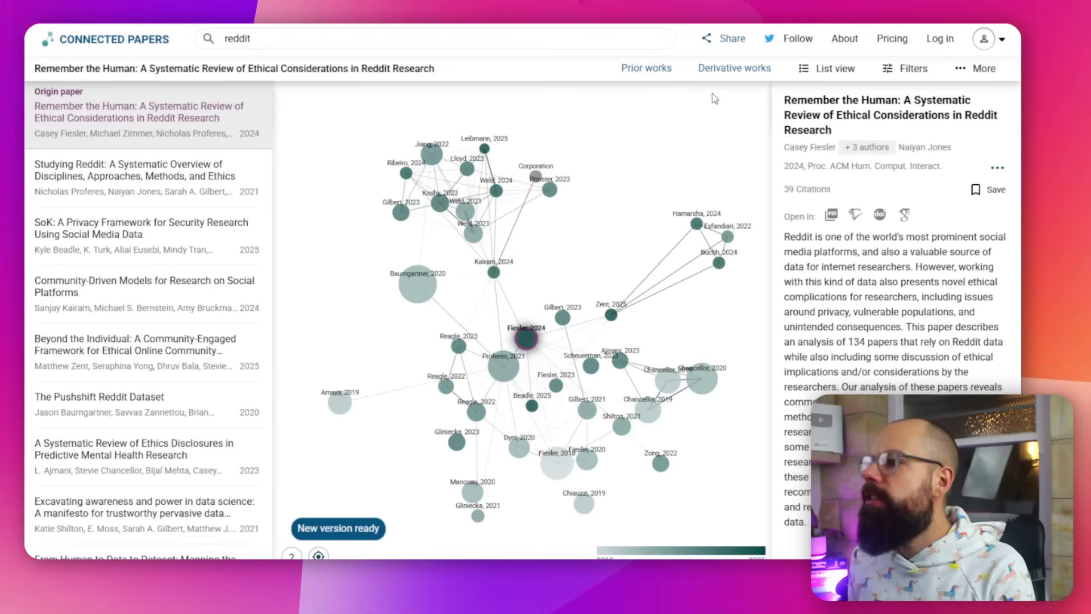
- Show the Derivative works table for the Reddit research ethics graph
{"action": "left_click", "coordinate": [697, 67]}
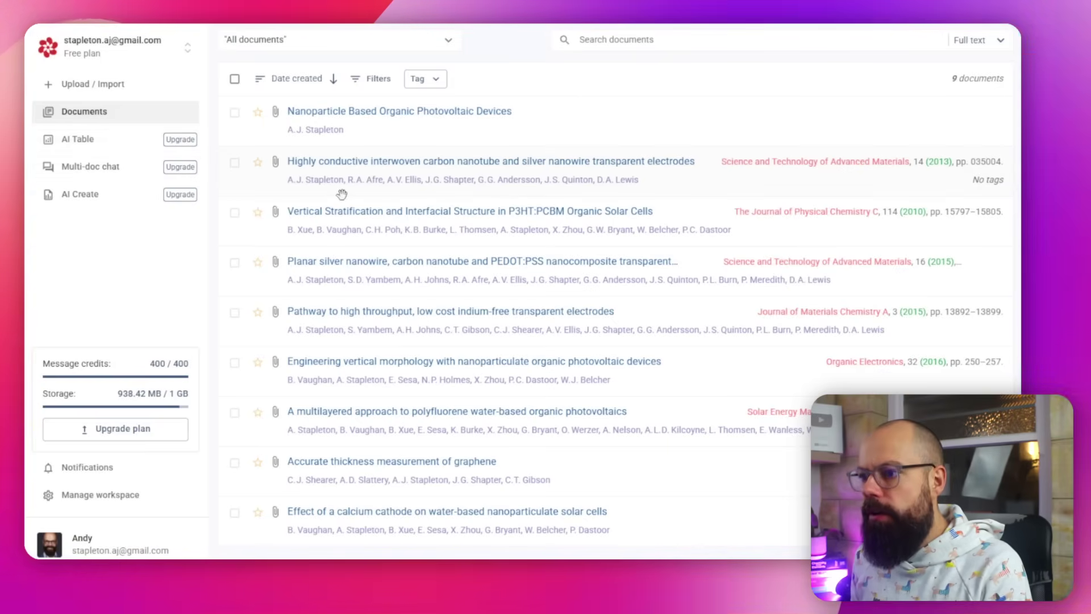
- Open Properties for 'Highly conductive interwoven…' and scroll down to its DOI, URL and Publisher
{"action": "left_click", "coordinate": [344, 165]}
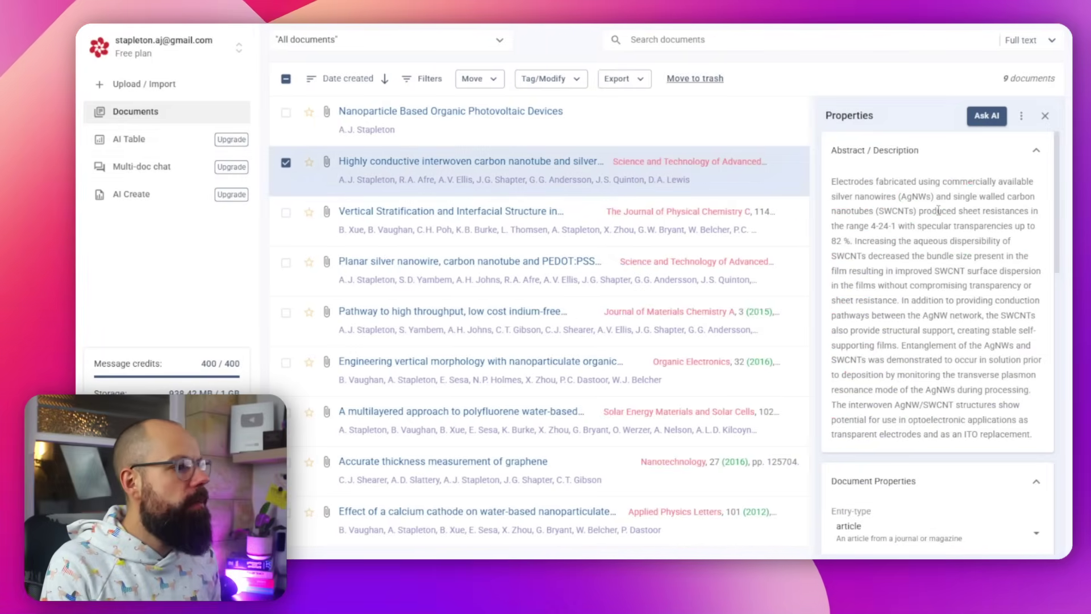
{"action": "scroll", "coordinate": [895, 216], "scroll_direction": "down", "scroll_amount": 10}
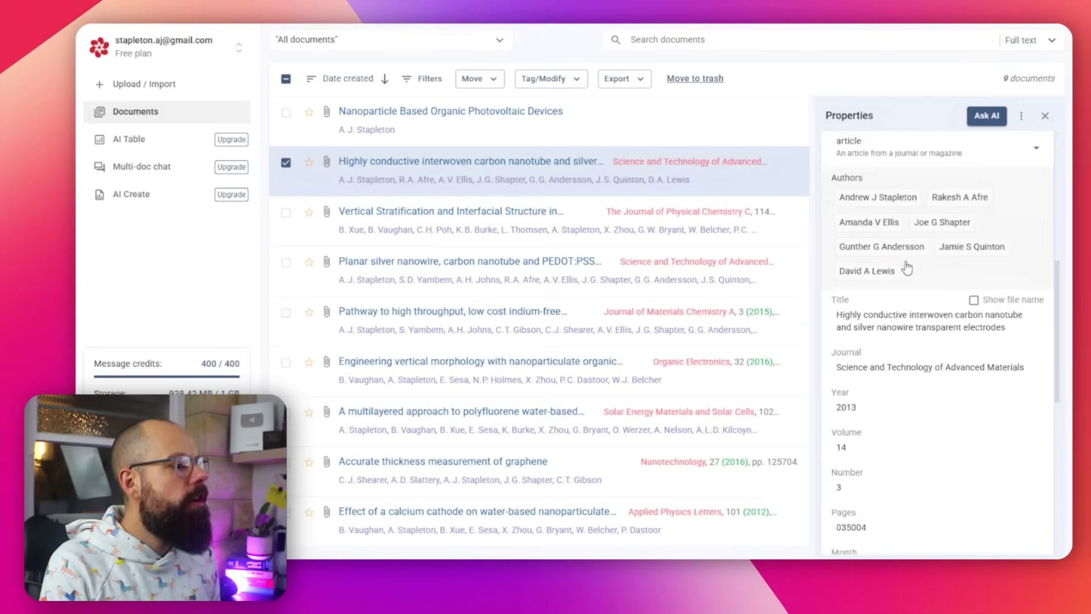
{"action": "scroll", "coordinate": [908, 260], "scroll_direction": "down", "scroll_amount": 1}
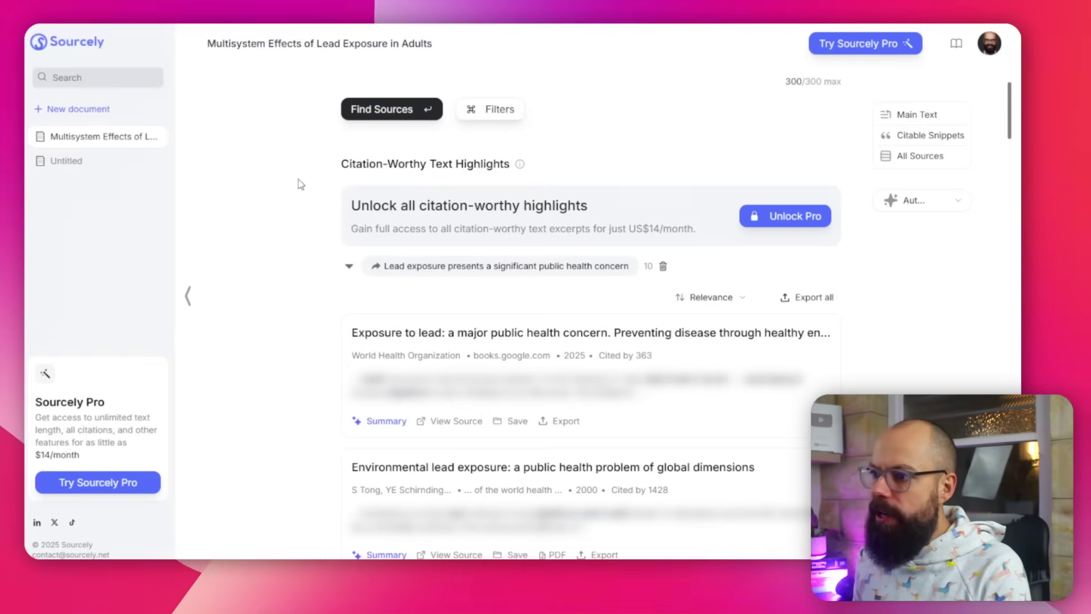
- Browse the lead-exposure sources, open the first result, and dismiss the Pro membership popup
{"action": "scroll", "coordinate": [301, 184], "scroll_direction": "up", "scroll_amount": 3}
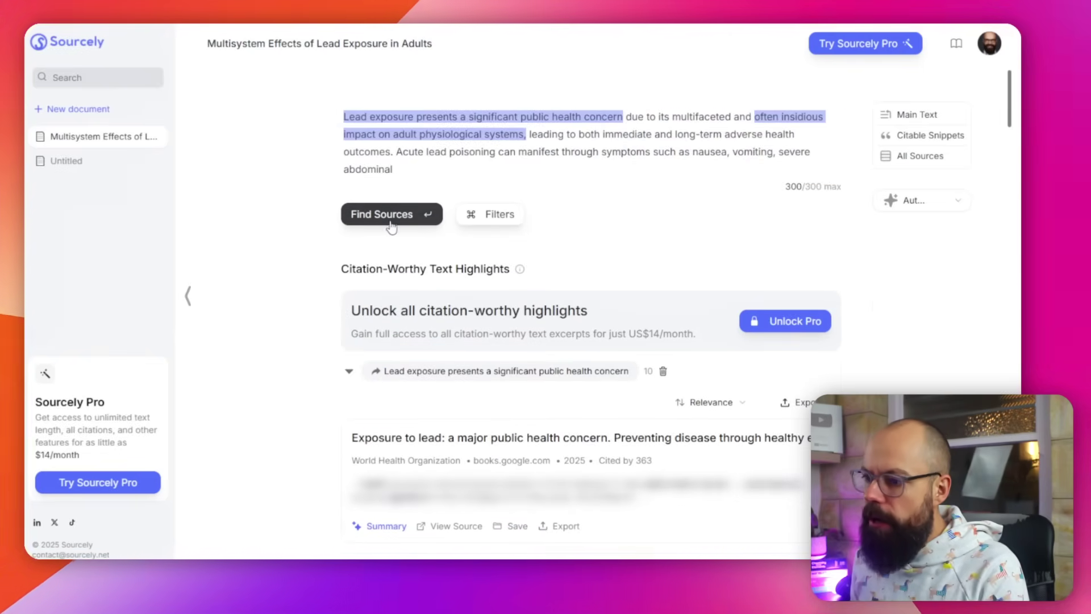
{"action": "scroll", "coordinate": [351, 304], "scroll_direction": "down", "scroll_amount": 2}
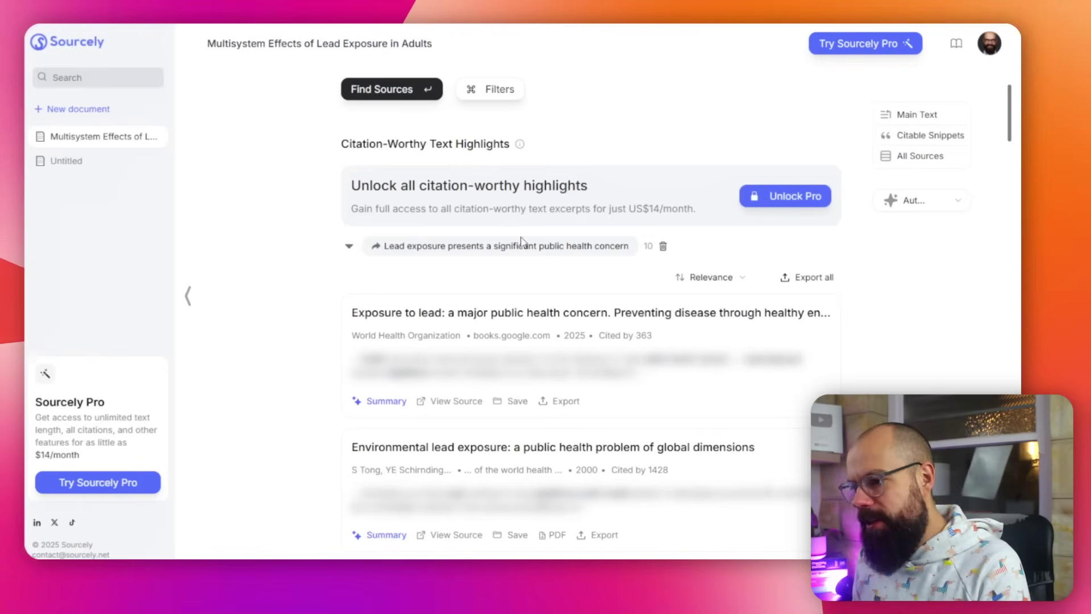
{"action": "left_click", "coordinate": [374, 315]}
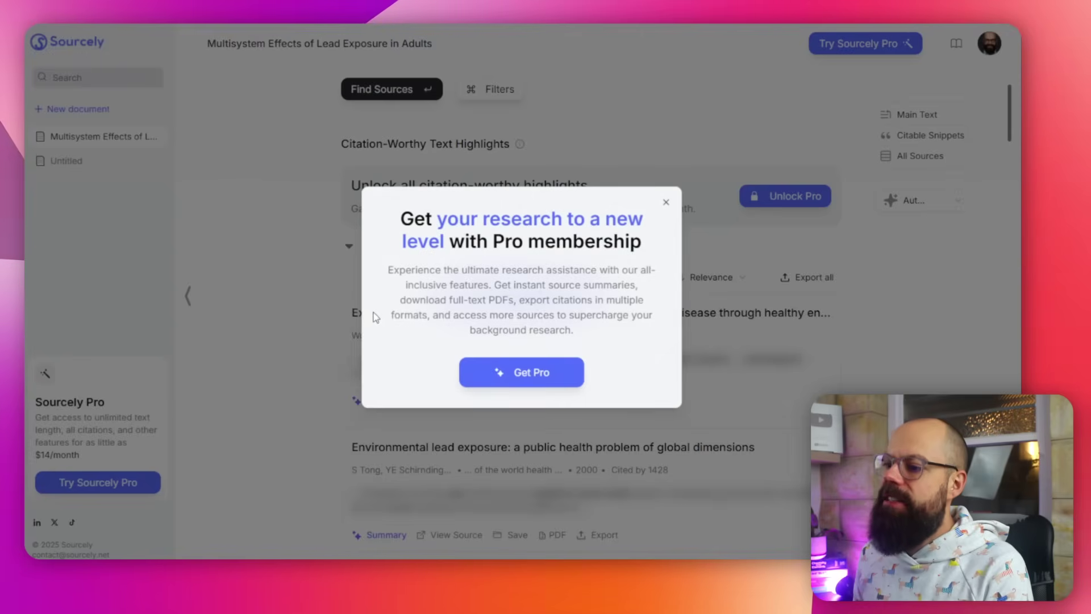
{"action": "left_click", "coordinate": [666, 202]}
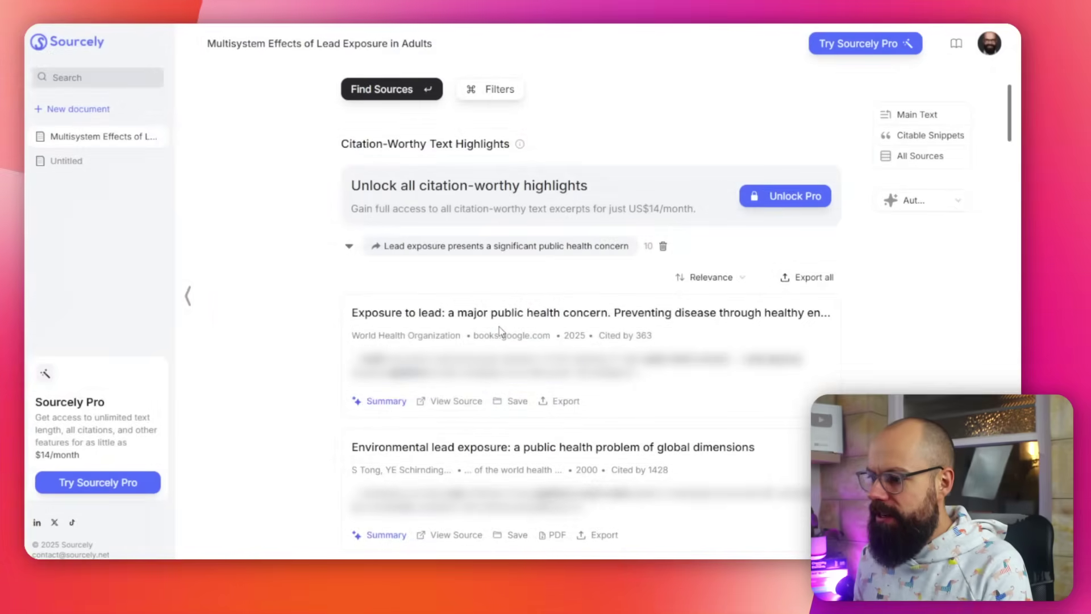
{"action": "scroll", "coordinate": [446, 326], "scroll_direction": "down", "scroll_amount": 20}
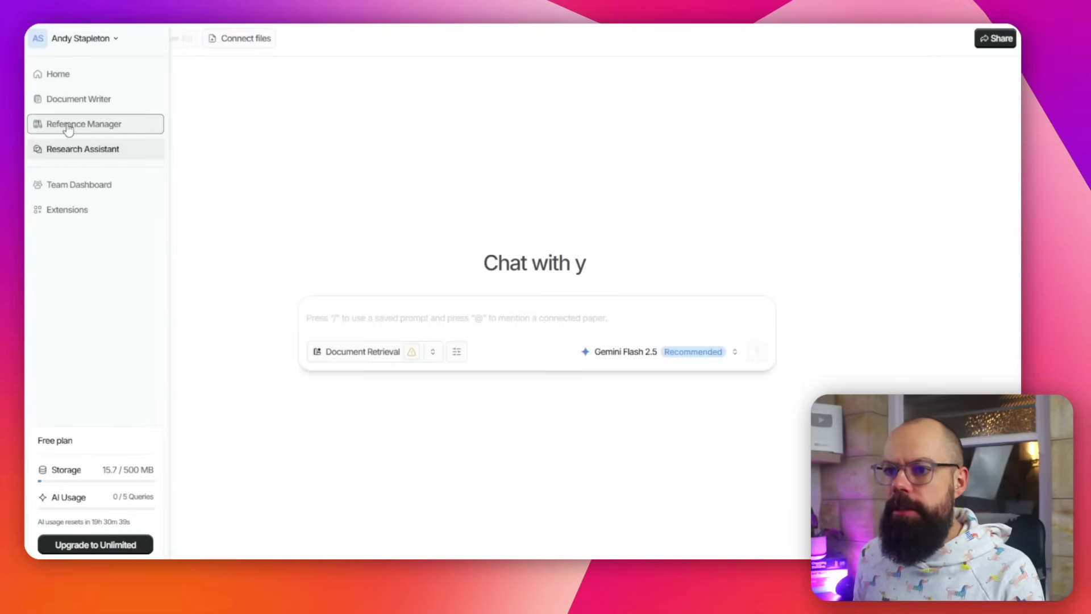
- Go to Research Assistant's 'Chat with your papers' page and focus its question box
{"action": "left_click", "coordinate": [77, 100]}
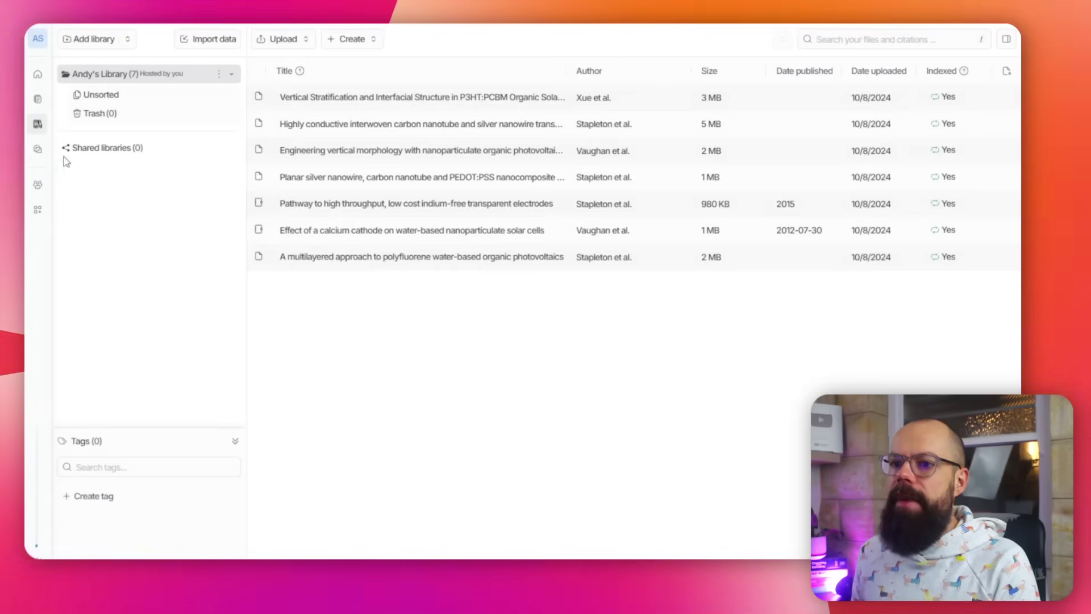
{"action": "left_click", "coordinate": [69, 150]}
{"action": "left_click", "coordinate": [366, 313]}
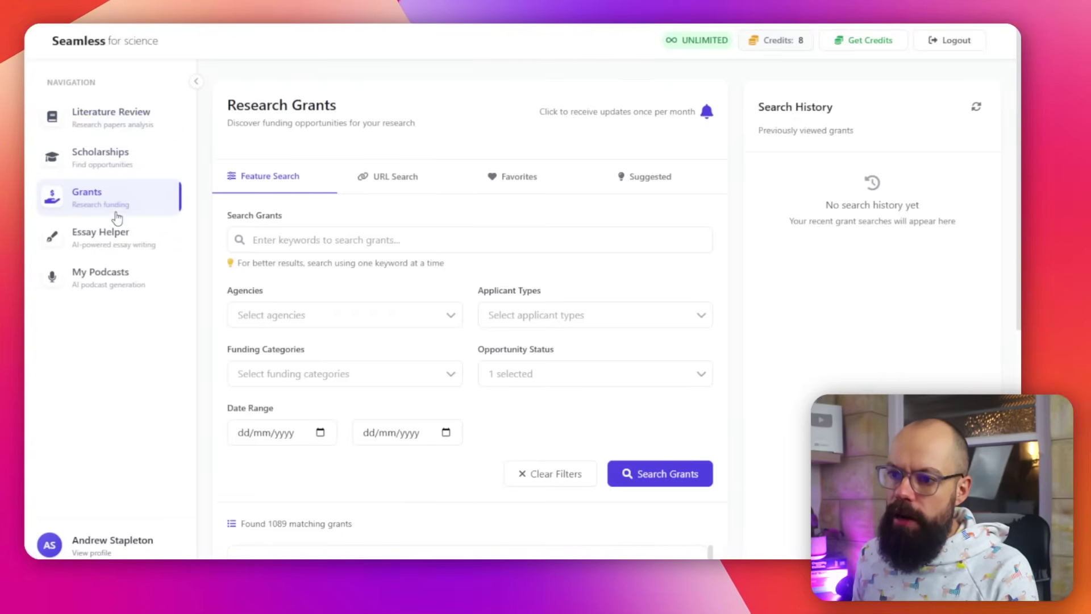
- Check the Grants page's Agencies and Applicant Types dropdowns, then return to Literature Review
{"action": "left_click", "coordinate": [111, 118]}
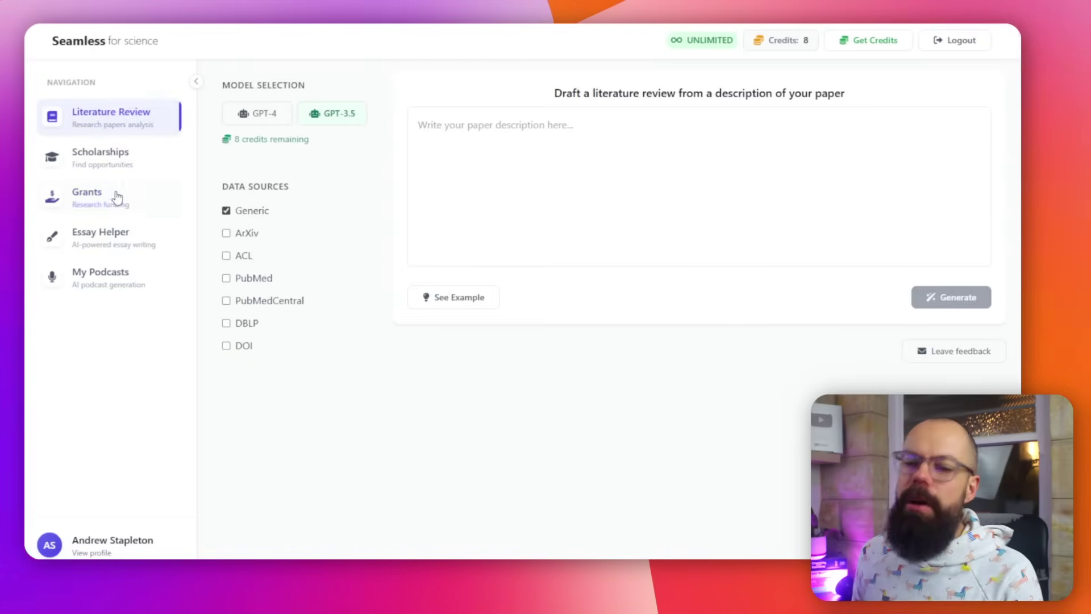
{"action": "left_click", "coordinate": [94, 240]}
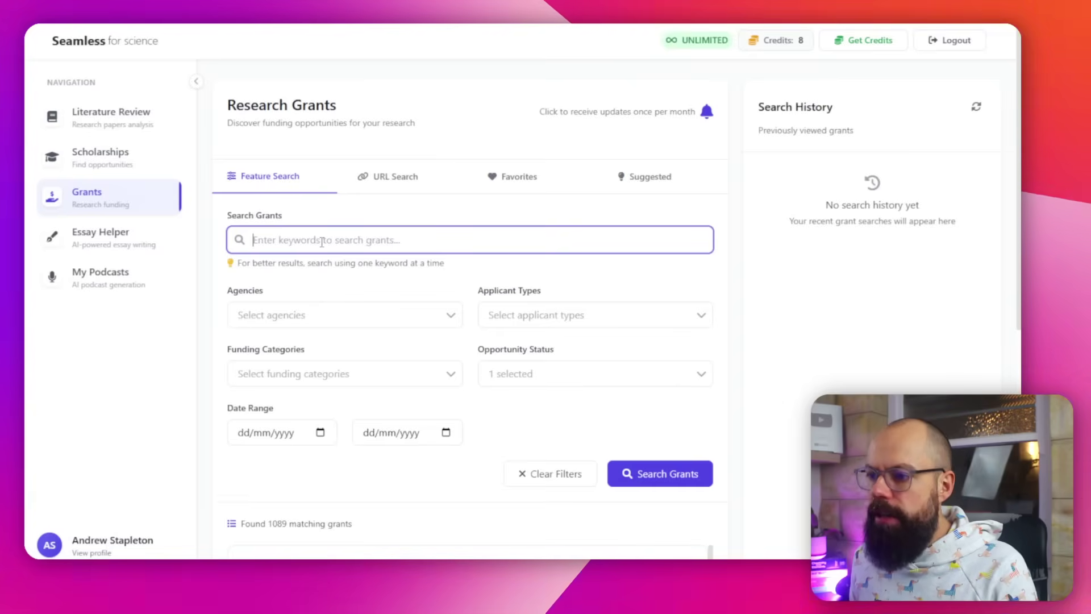
{"action": "left_click", "coordinate": [300, 315]}
{"action": "left_click", "coordinate": [452, 298]}
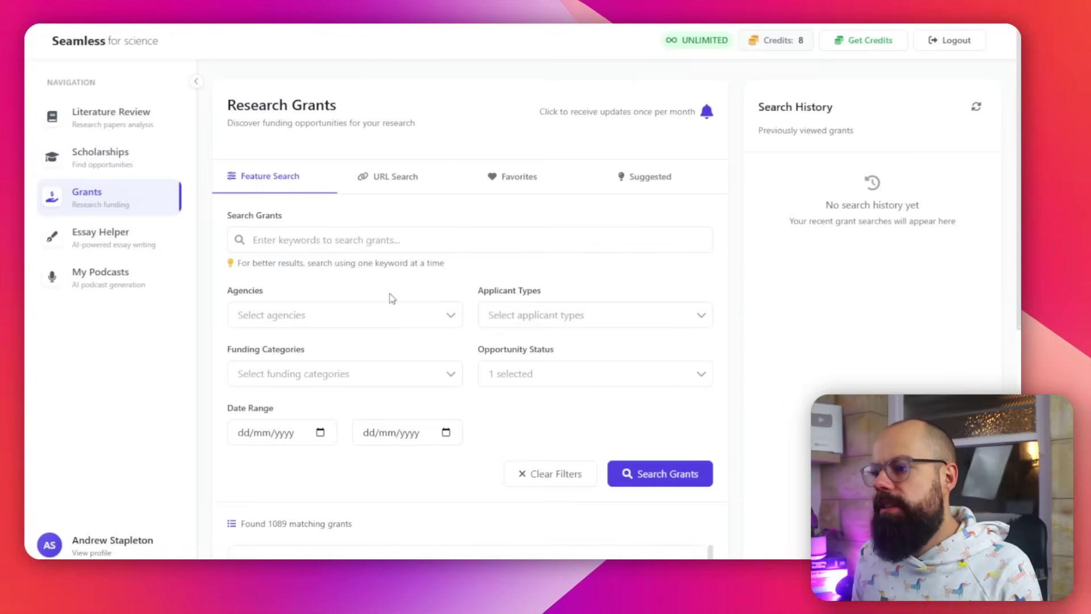
{"action": "left_click", "coordinate": [569, 315]}
{"action": "left_click", "coordinate": [541, 277]}
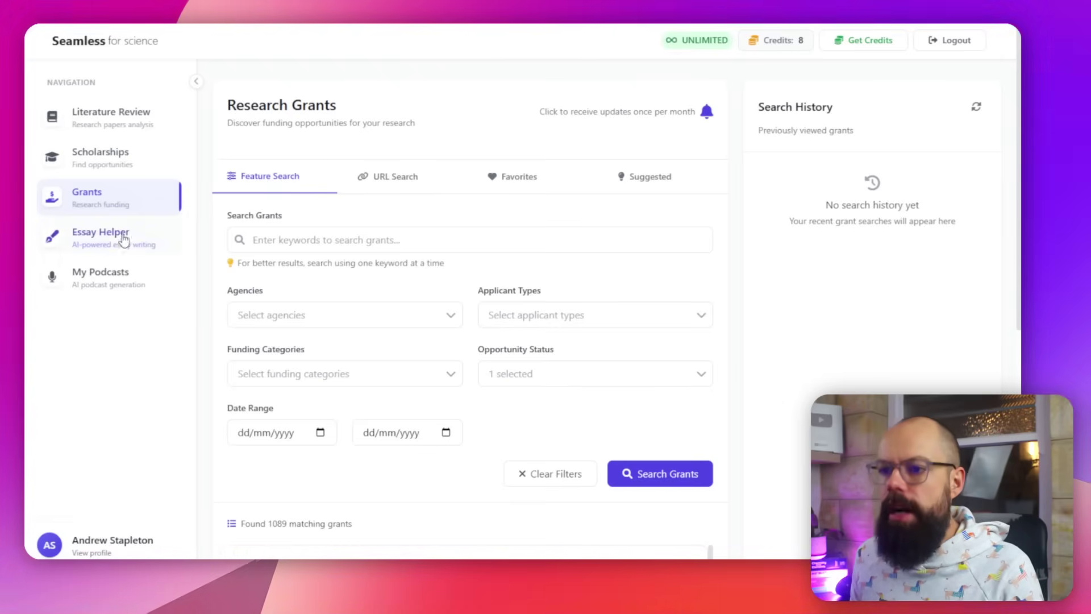
{"action": "left_click", "coordinate": [131, 118]}
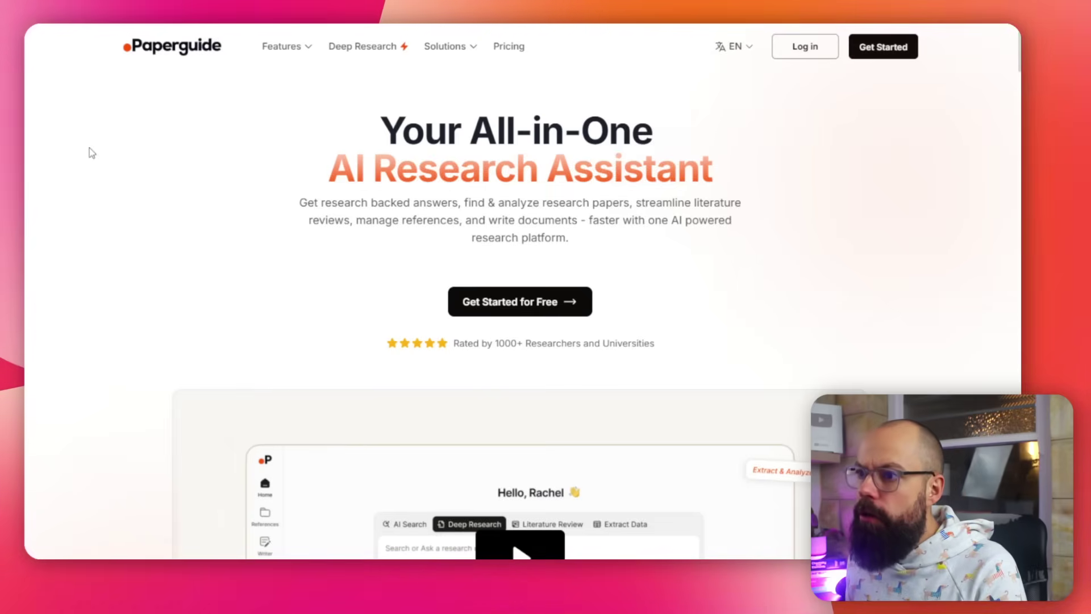
{"action": "mouse_move", "coordinate": [314, 55]}
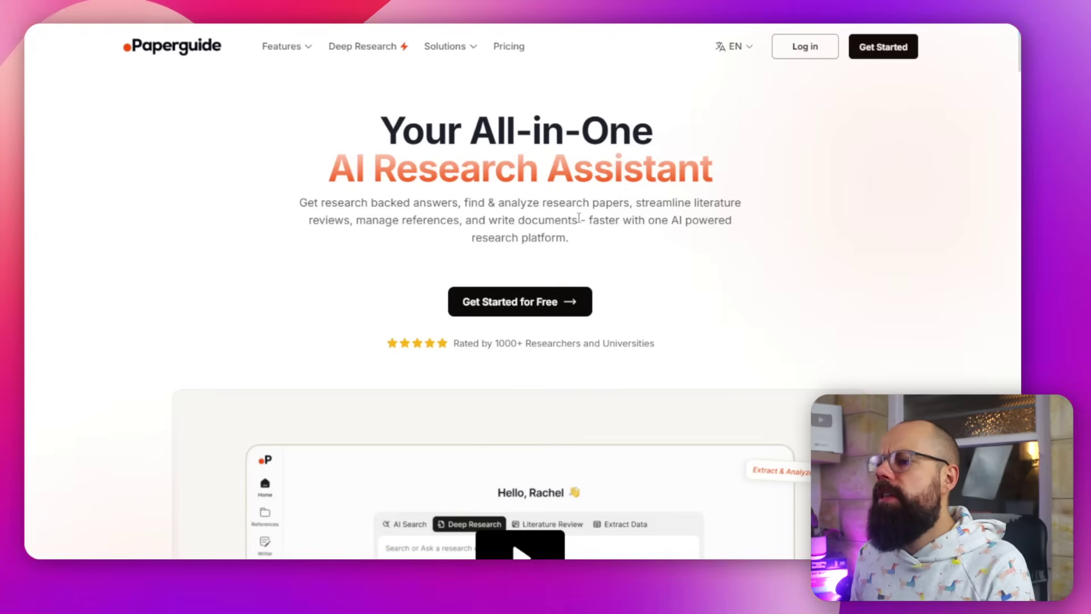
{"action": "scroll", "coordinate": [570, 216], "scroll_direction": "down", "scroll_amount": 12}
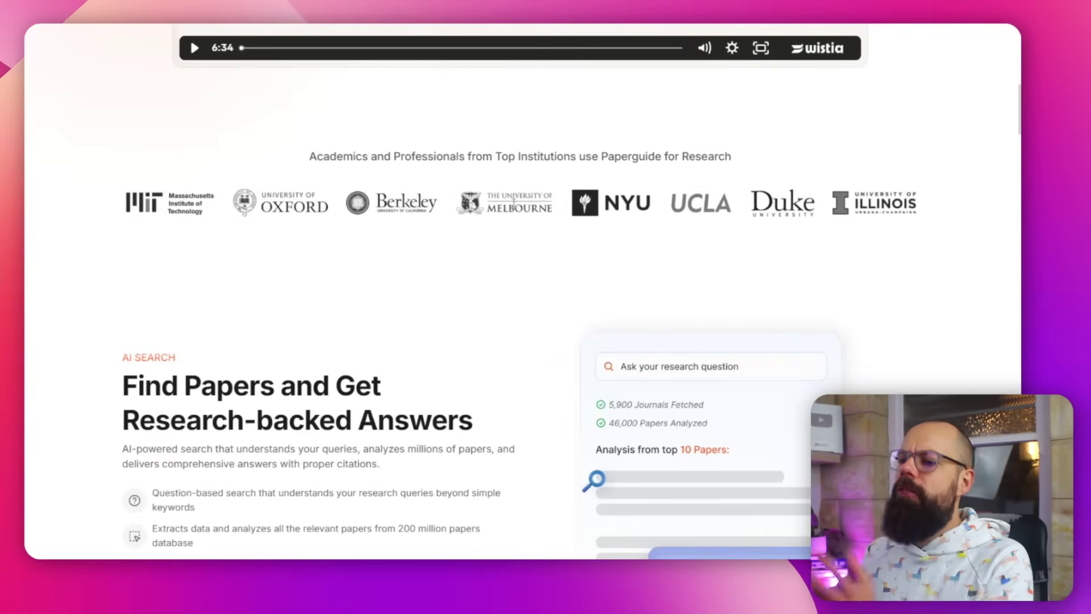
{"action": "scroll", "coordinate": [508, 194], "scroll_direction": "down", "scroll_amount": 15}
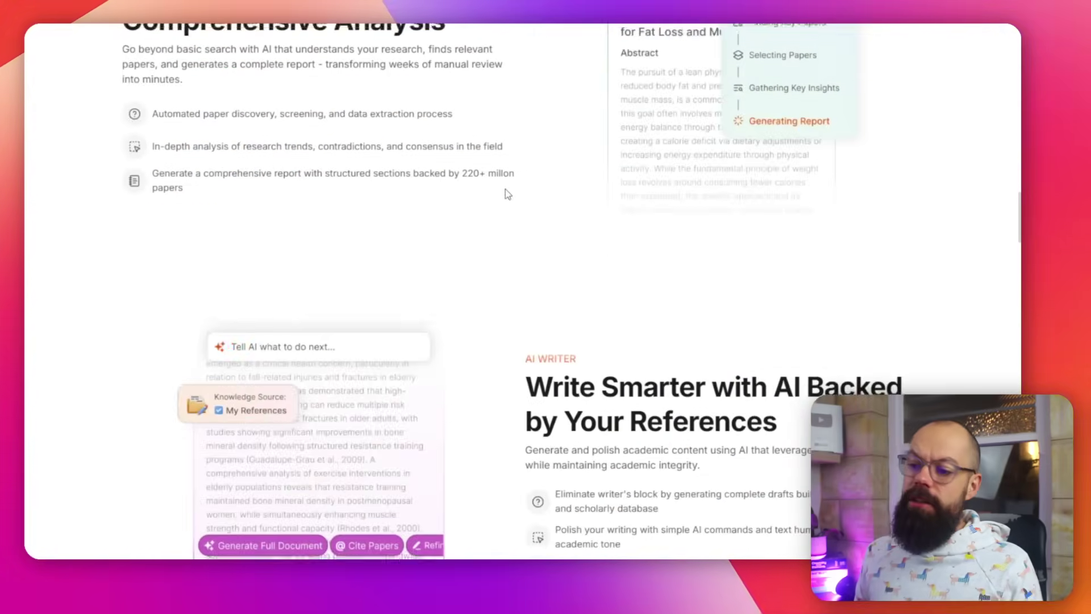
{"action": "scroll", "coordinate": [508, 197], "scroll_direction": "down", "scroll_amount": 15}
{"action": "scroll", "coordinate": [507, 195], "scroll_direction": "up", "scroll_amount": 20}
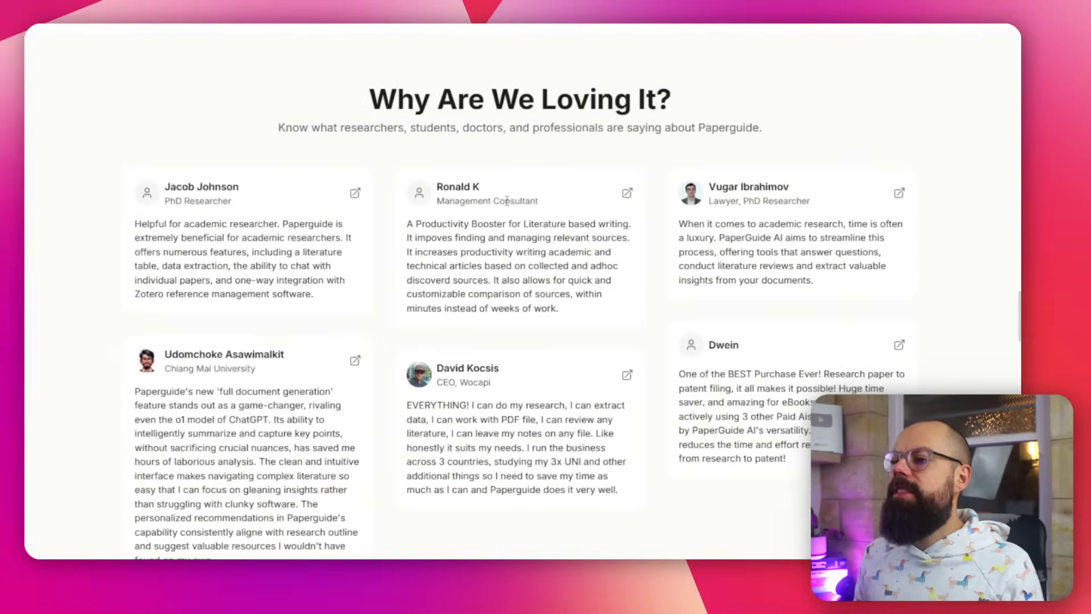
{"action": "scroll", "coordinate": [506, 200], "scroll_direction": "up", "scroll_amount": 20}
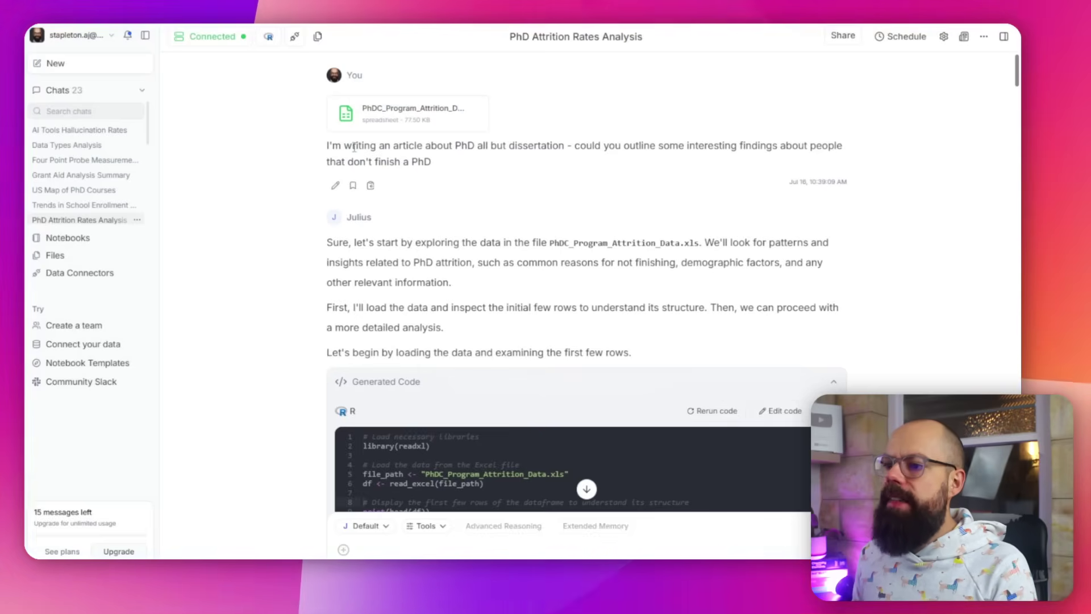
{"action": "left_click_drag", "start_coordinate": [483, 149], "coordinate": [528, 149]}
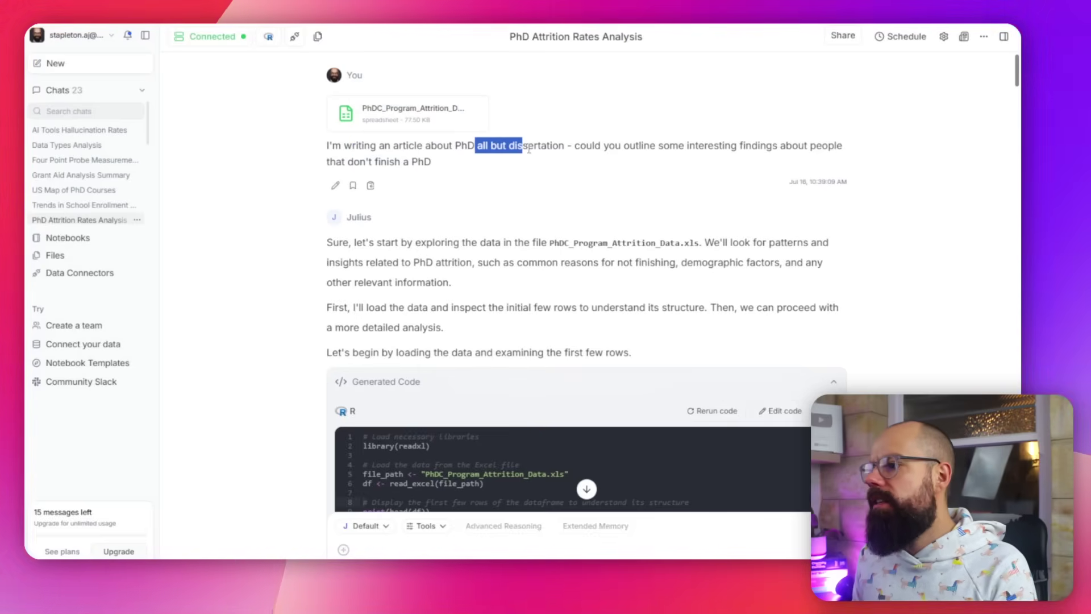
{"action": "scroll", "coordinate": [398, 164], "scroll_direction": "down", "scroll_amount": 3}
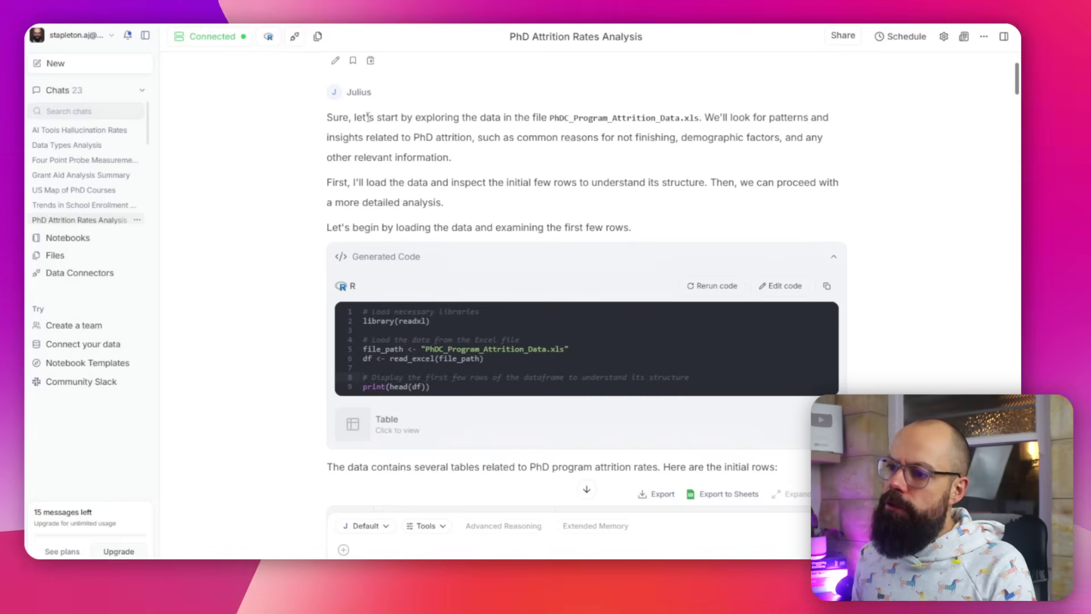
{"action": "scroll", "coordinate": [483, 171], "scroll_direction": "up", "scroll_amount": 3}
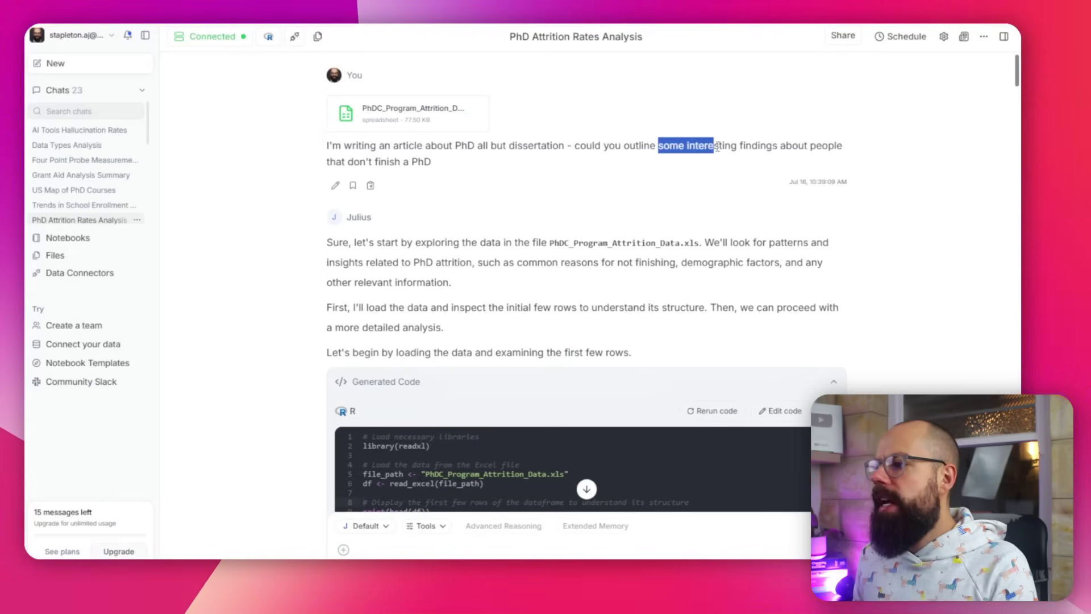
{"action": "left_click_drag", "start_coordinate": [386, 165], "coordinate": [389, 165]}
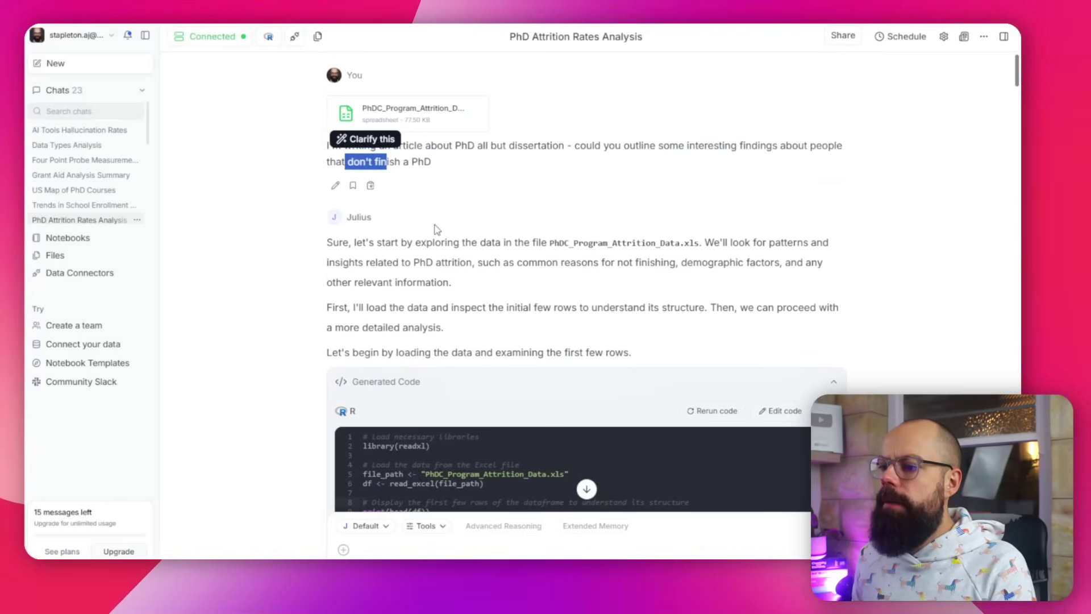
{"action": "scroll", "coordinate": [439, 234], "scroll_direction": "down", "scroll_amount": 15}
{"action": "scroll", "coordinate": [439, 235], "scroll_direction": "down", "scroll_amount": 20}
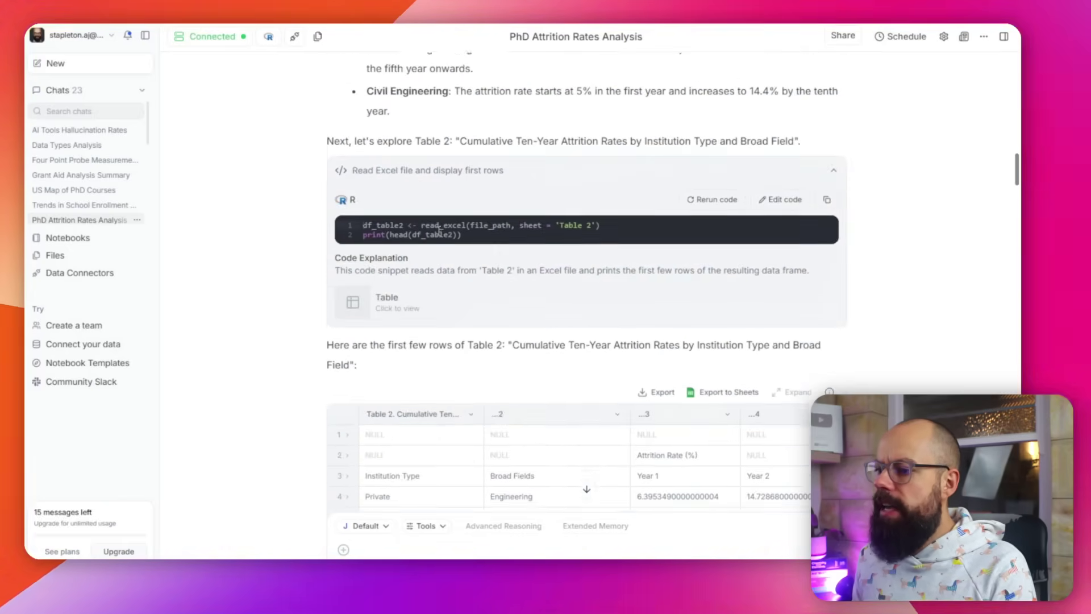
{"action": "scroll", "coordinate": [438, 230], "scroll_direction": "down", "scroll_amount": 20}
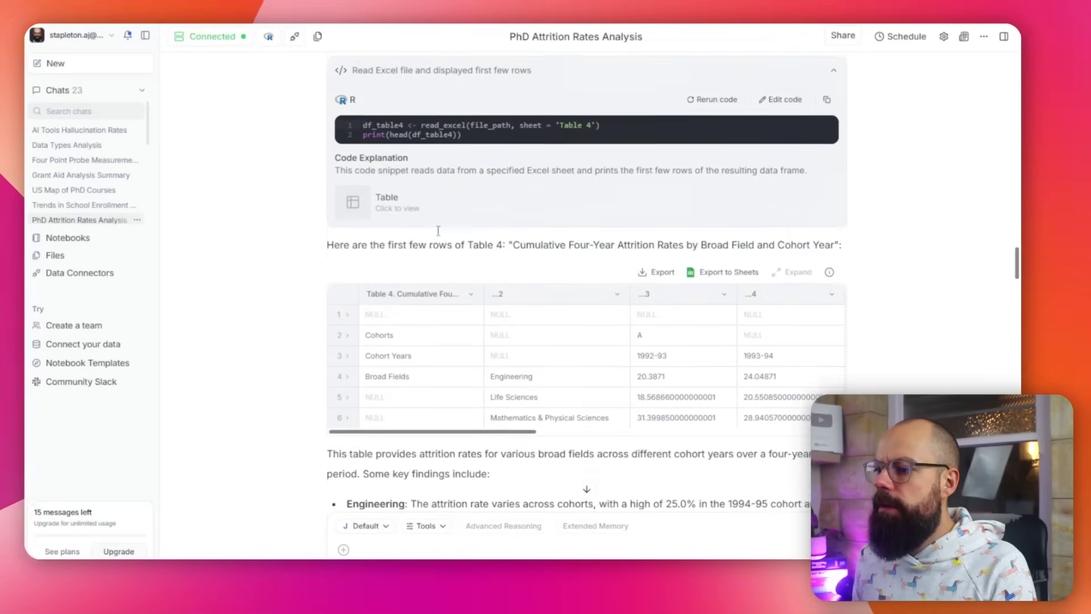
{"action": "scroll", "coordinate": [437, 233], "scroll_direction": "down", "scroll_amount": 4}
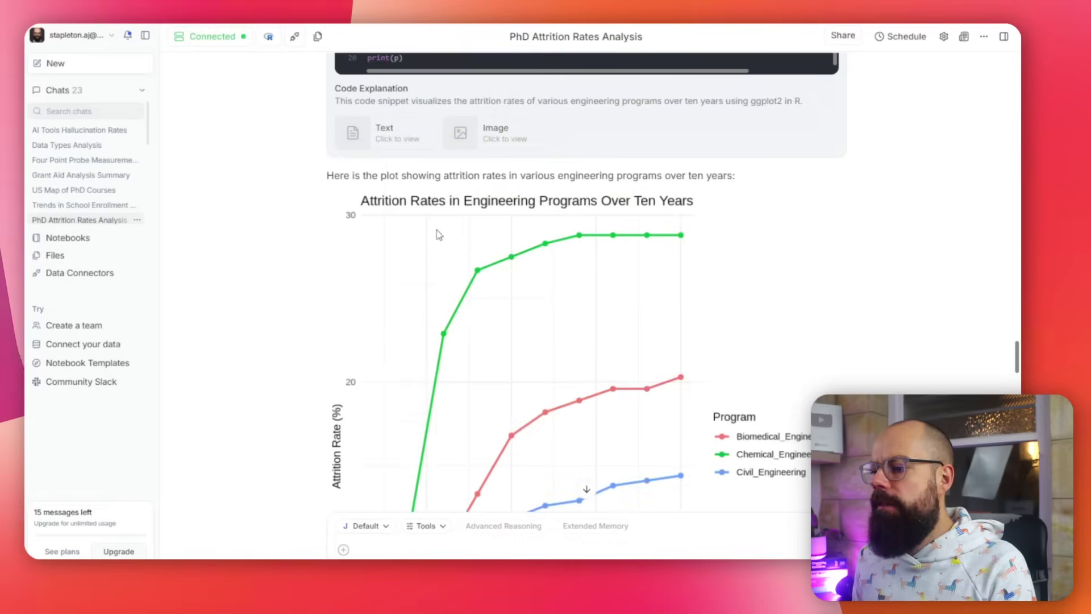
{"action": "scroll", "coordinate": [562, 253], "scroll_direction": "down", "scroll_amount": 1}
{"action": "scroll", "coordinate": [555, 292], "scroll_direction": "down", "scroll_amount": 2}
{"action": "scroll", "coordinate": [396, 445], "scroll_direction": "up", "scroll_amount": 2}
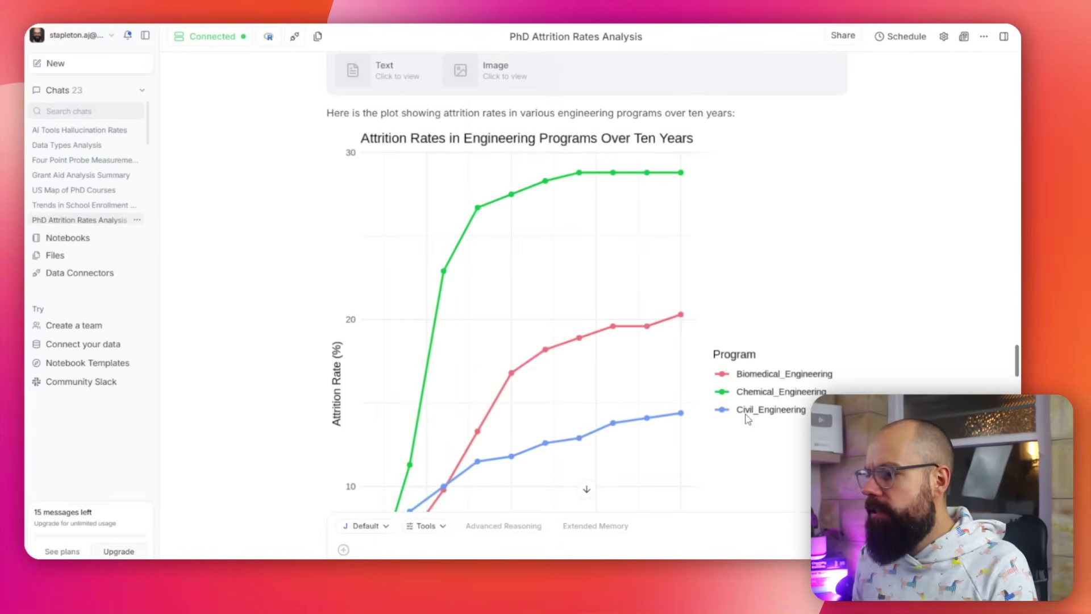
{"action": "scroll", "coordinate": [591, 328], "scroll_direction": "down", "scroll_amount": 15}
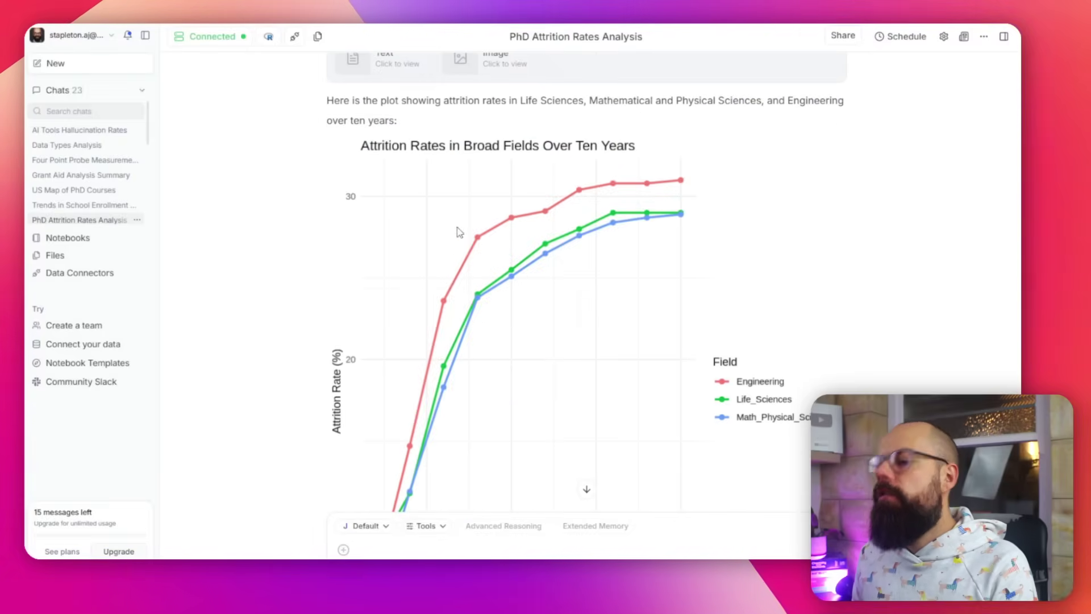
{"action": "scroll", "coordinate": [458, 246], "scroll_direction": "down", "scroll_amount": 12}
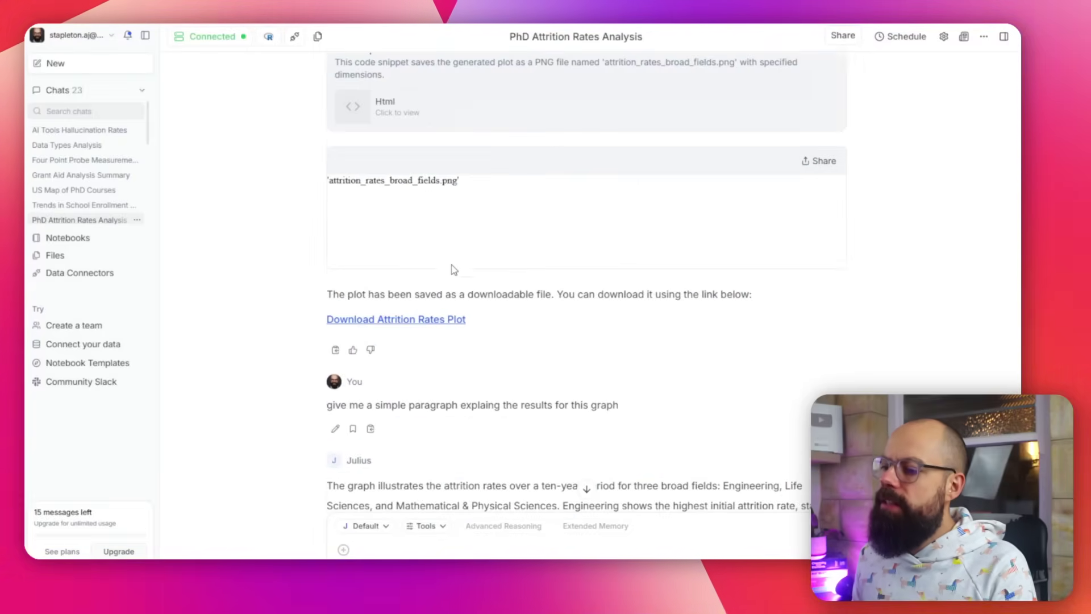
{"action": "scroll", "coordinate": [398, 318], "scroll_direction": "down", "scroll_amount": 10}
{"action": "scroll", "coordinate": [455, 307], "scroll_direction": "up", "scroll_amount": 2}
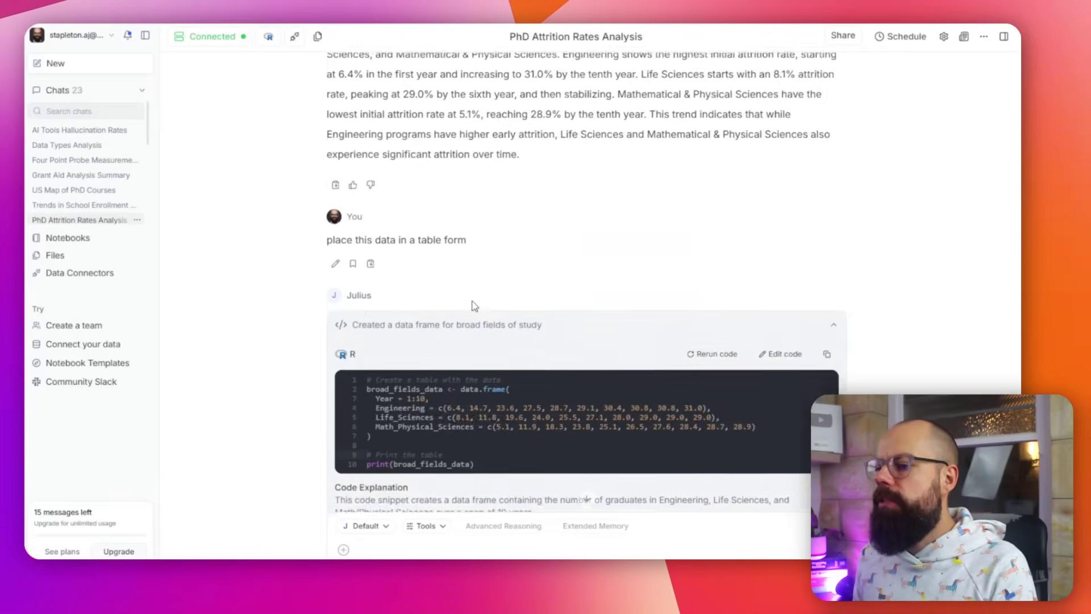
{"action": "scroll", "coordinate": [474, 305], "scroll_direction": "down", "scroll_amount": 6}
{"action": "scroll", "coordinate": [525, 306], "scroll_direction": "up", "scroll_amount": 20}
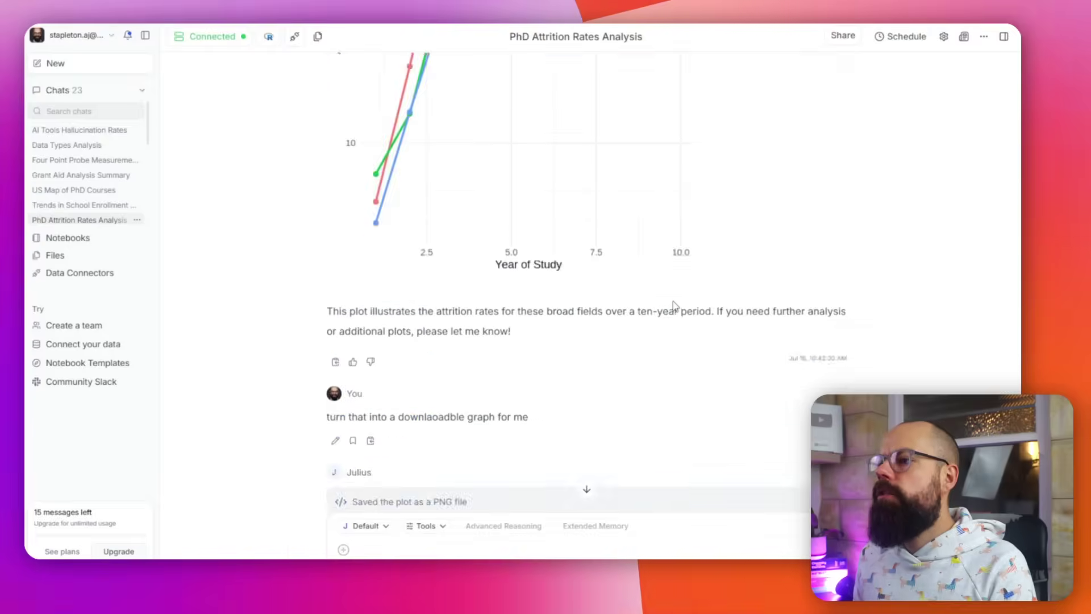
{"action": "scroll", "coordinate": [674, 300], "scroll_direction": "up", "scroll_amount": 20}
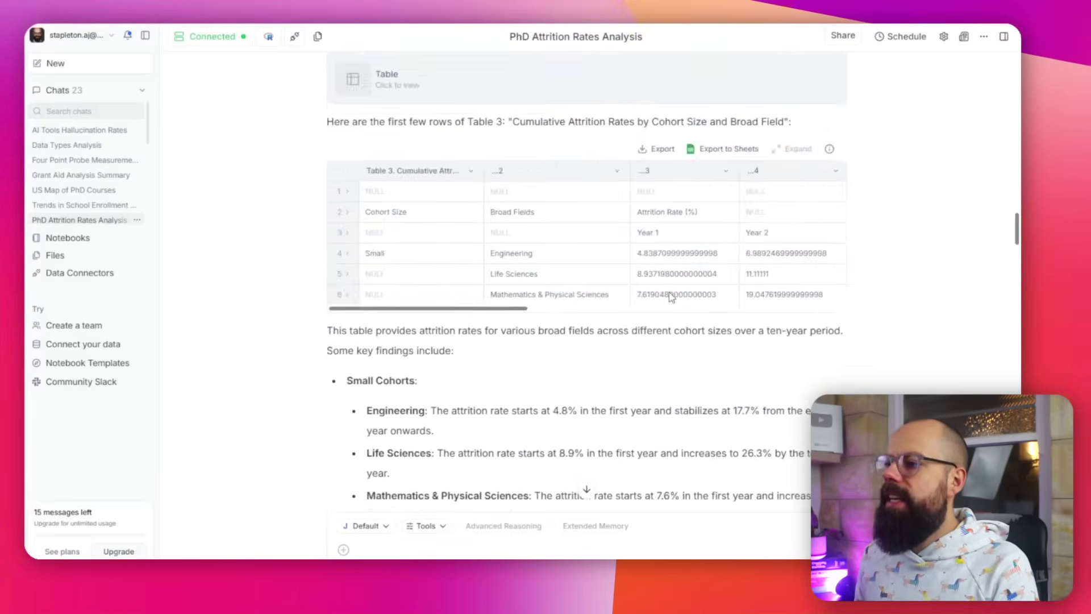
{"action": "scroll", "coordinate": [666, 296], "scroll_direction": "up", "scroll_amount": 15}
{"action": "left_click_drag", "start_coordinate": [346, 161], "coordinate": [386, 161]}
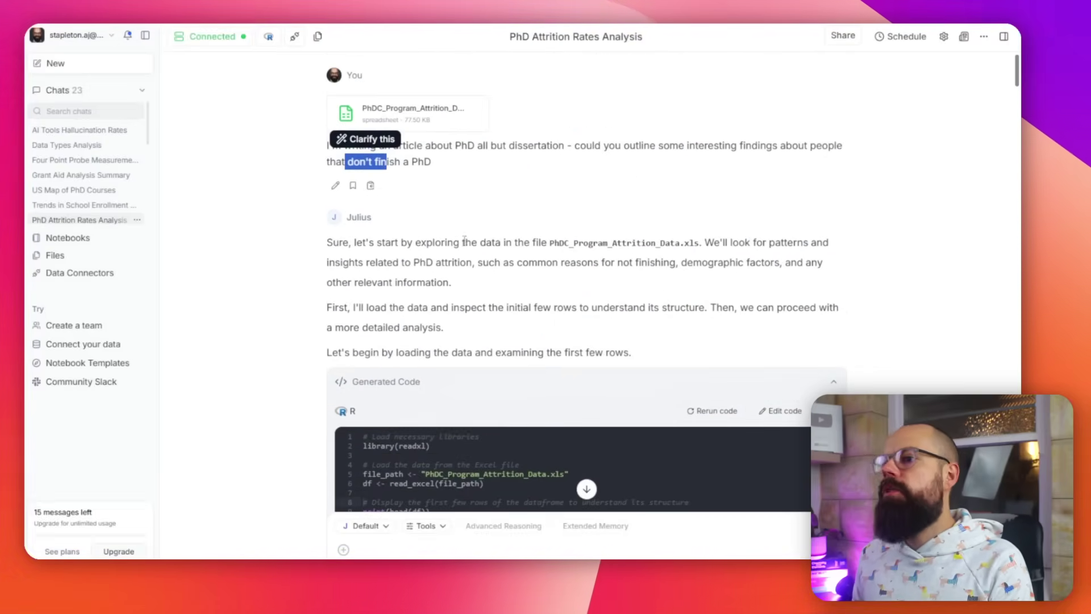